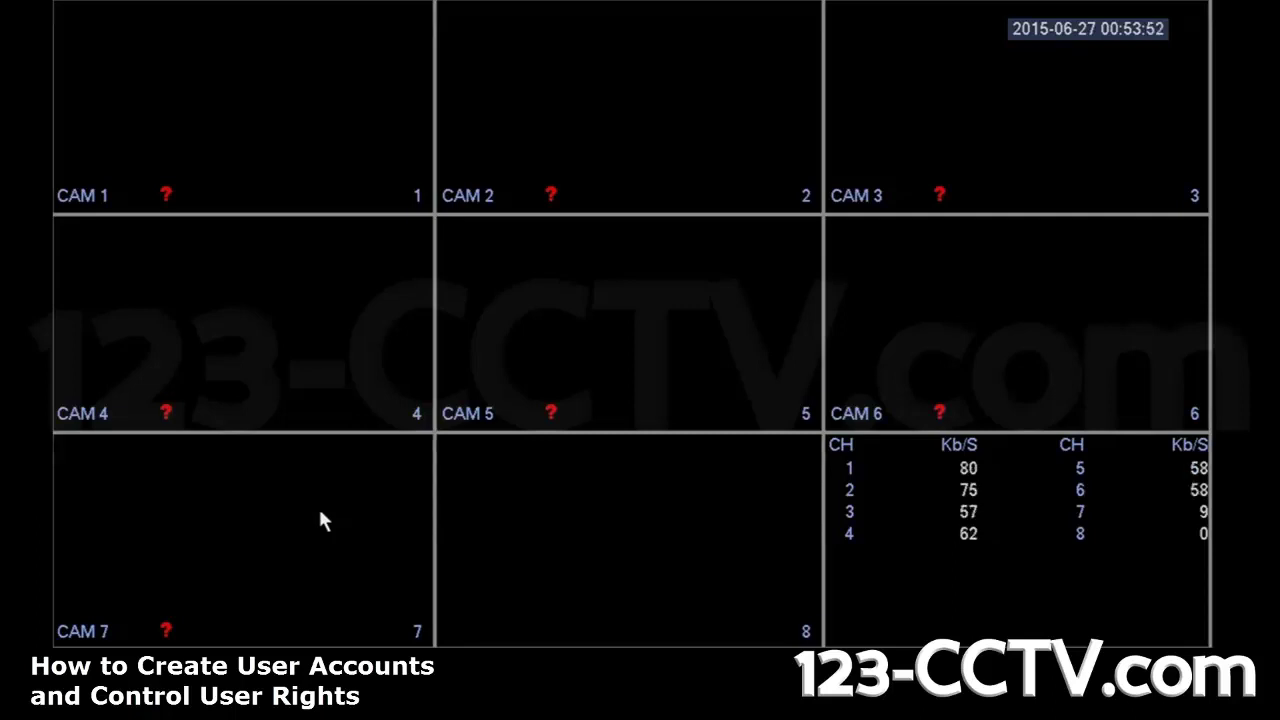
- Open the account management page in the recorder's system settings
right_click(360, 490)
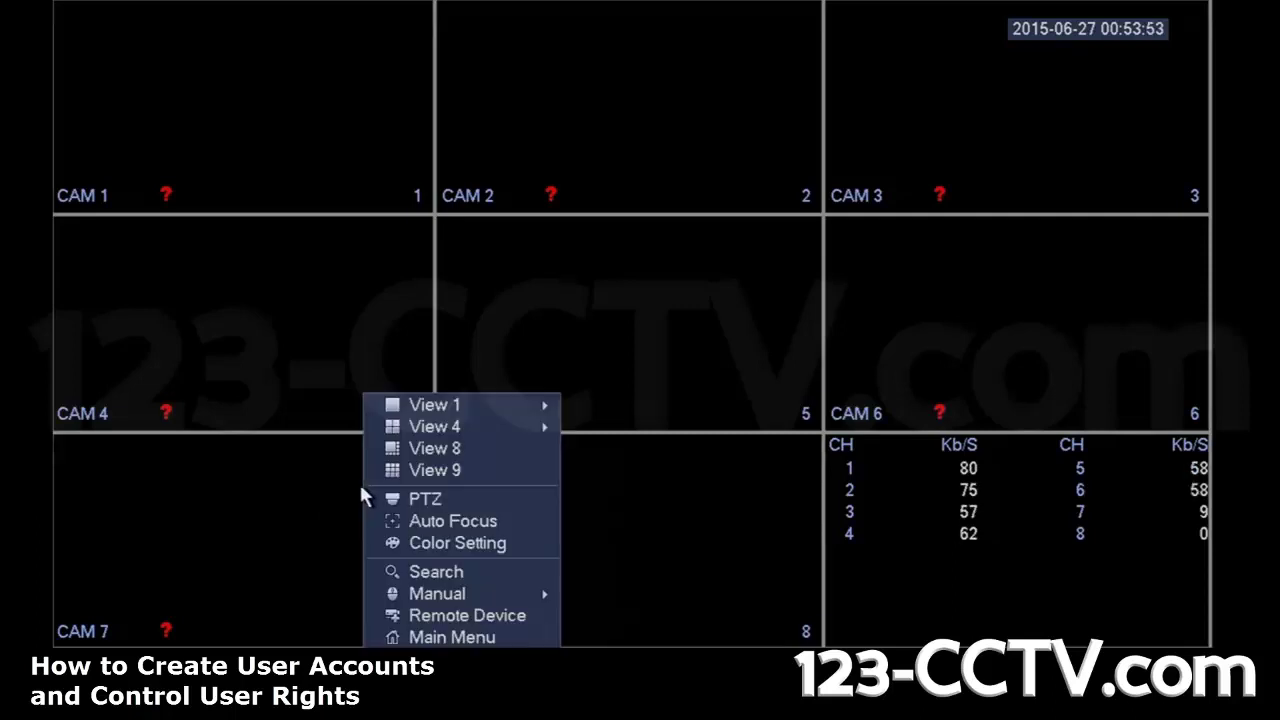
left_click(426, 637)
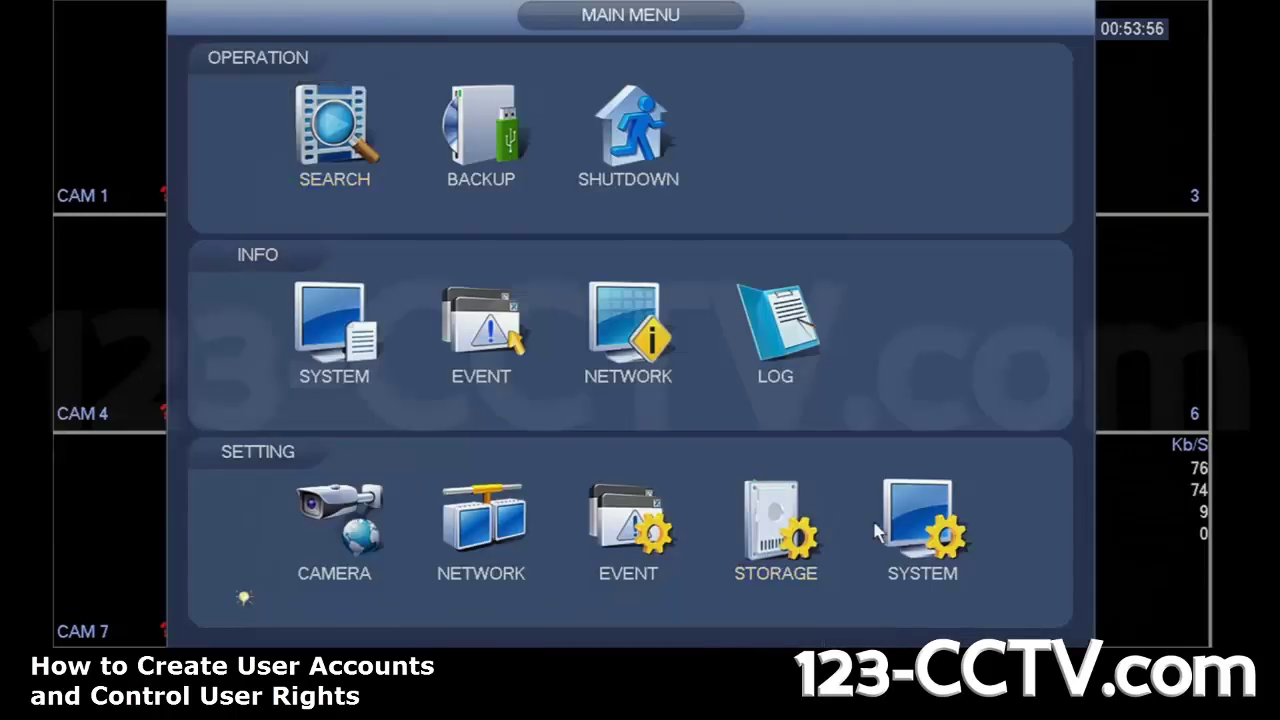
left_click(905, 527)
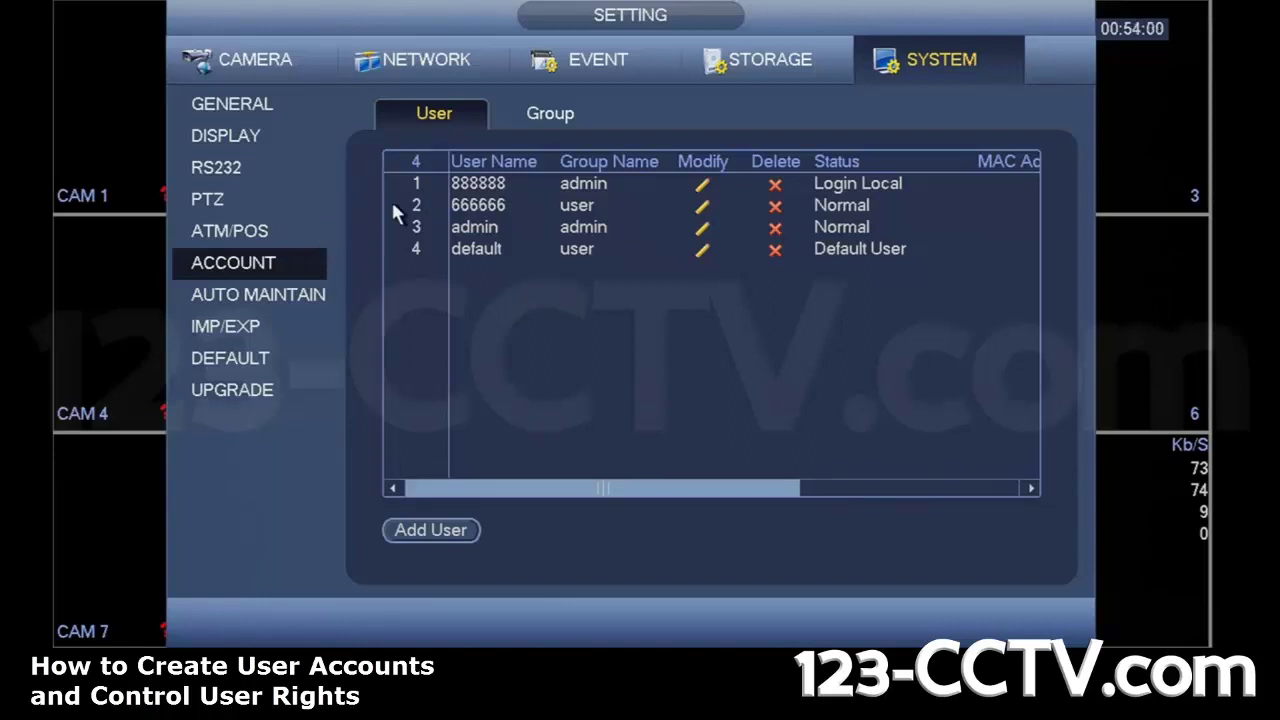
left_click(266, 104)
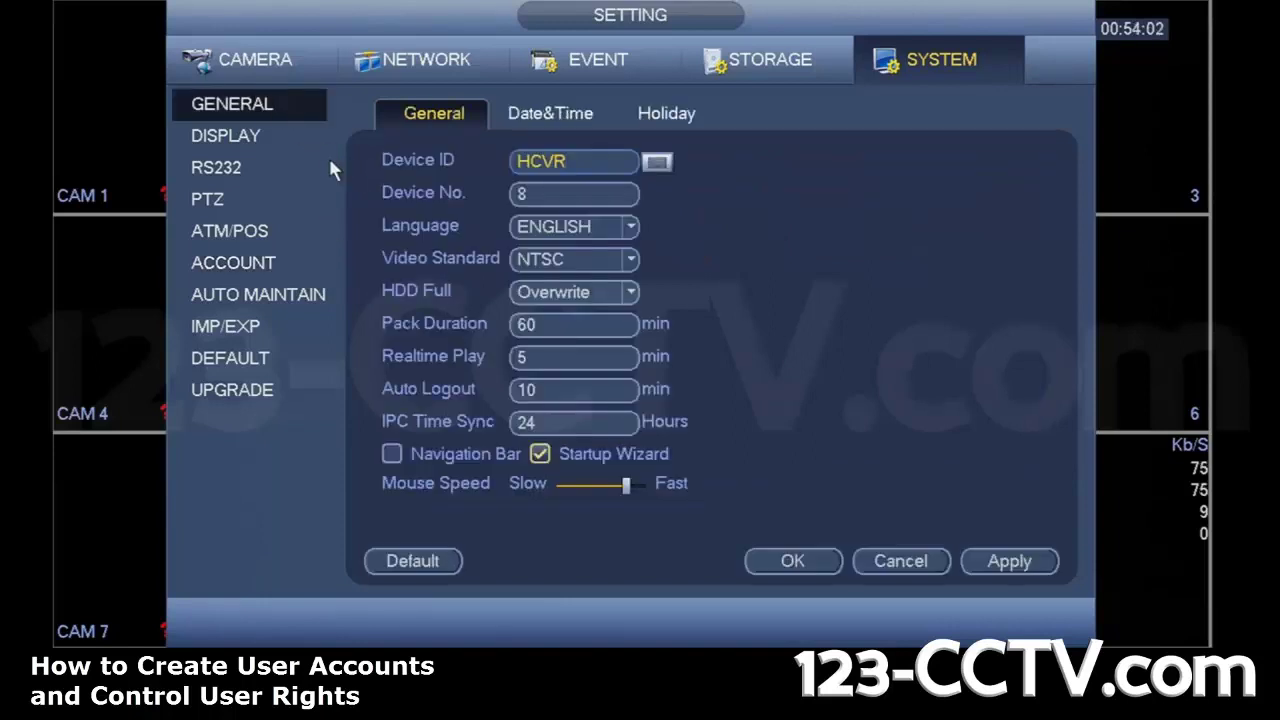
left_click(250, 266)
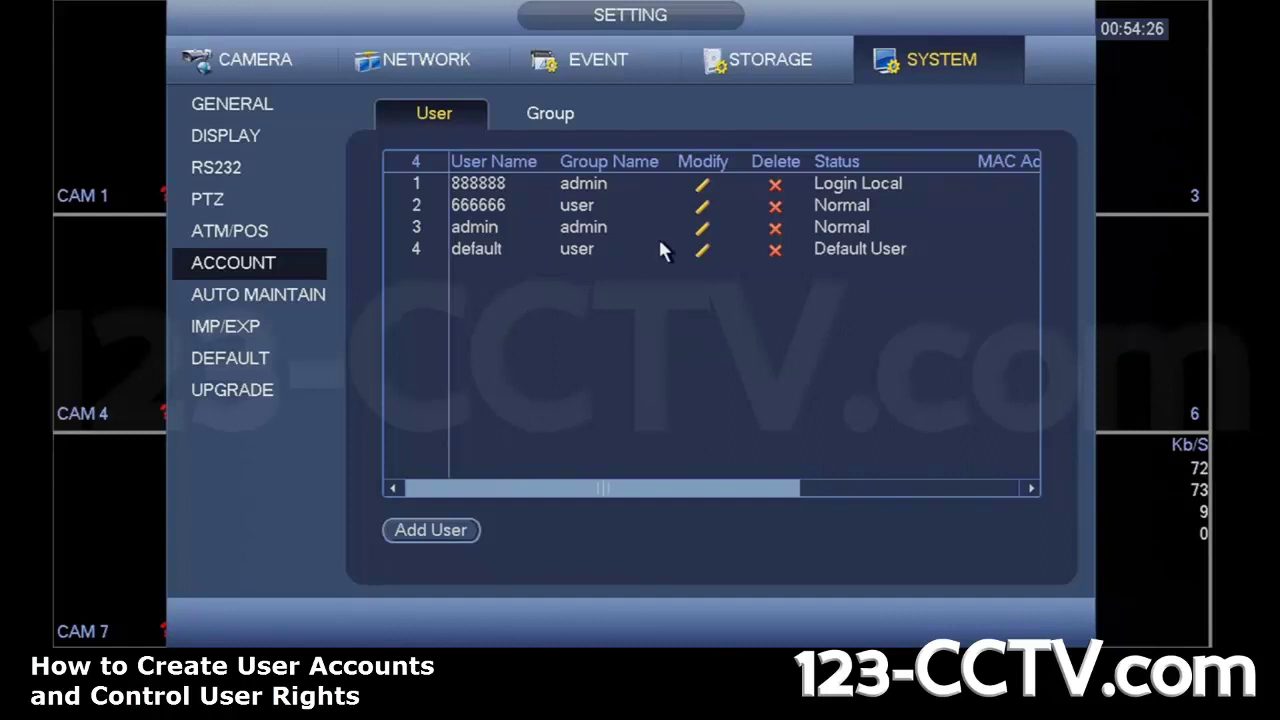
- Examine the monitor, playback and system rights of the second listed account, then leave it without saving
left_click(703, 206)
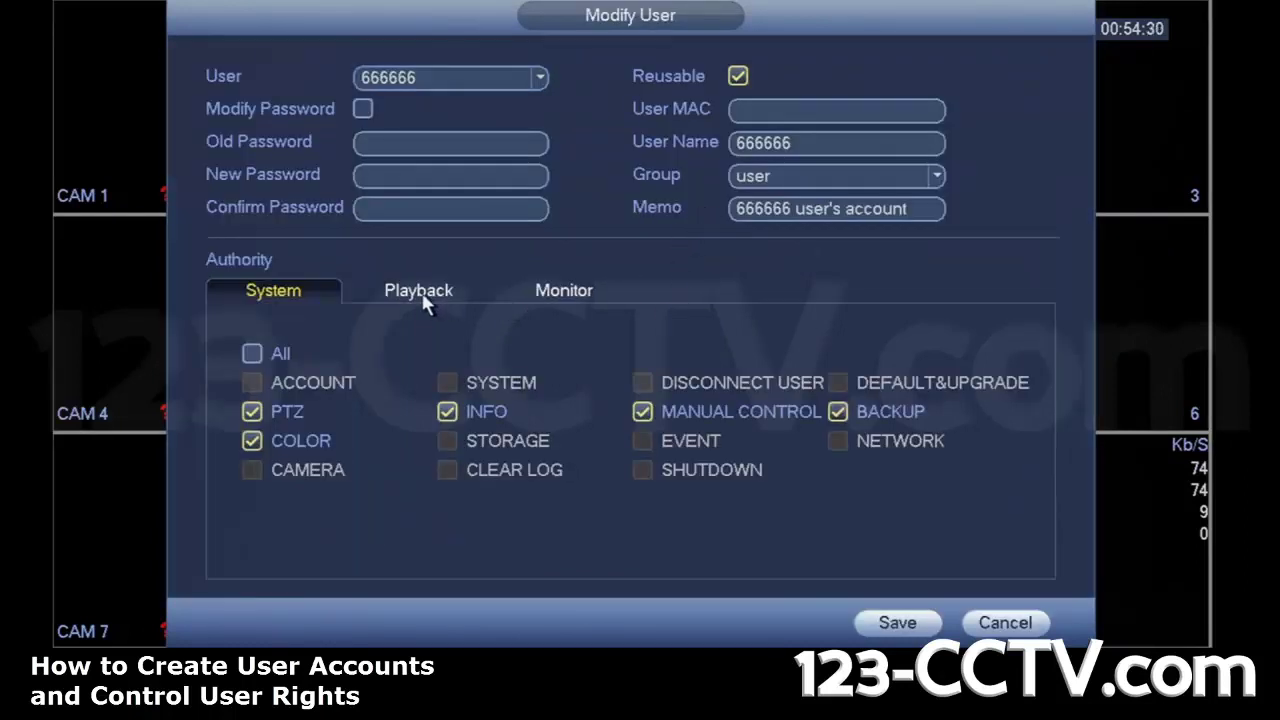
left_click(547, 297)
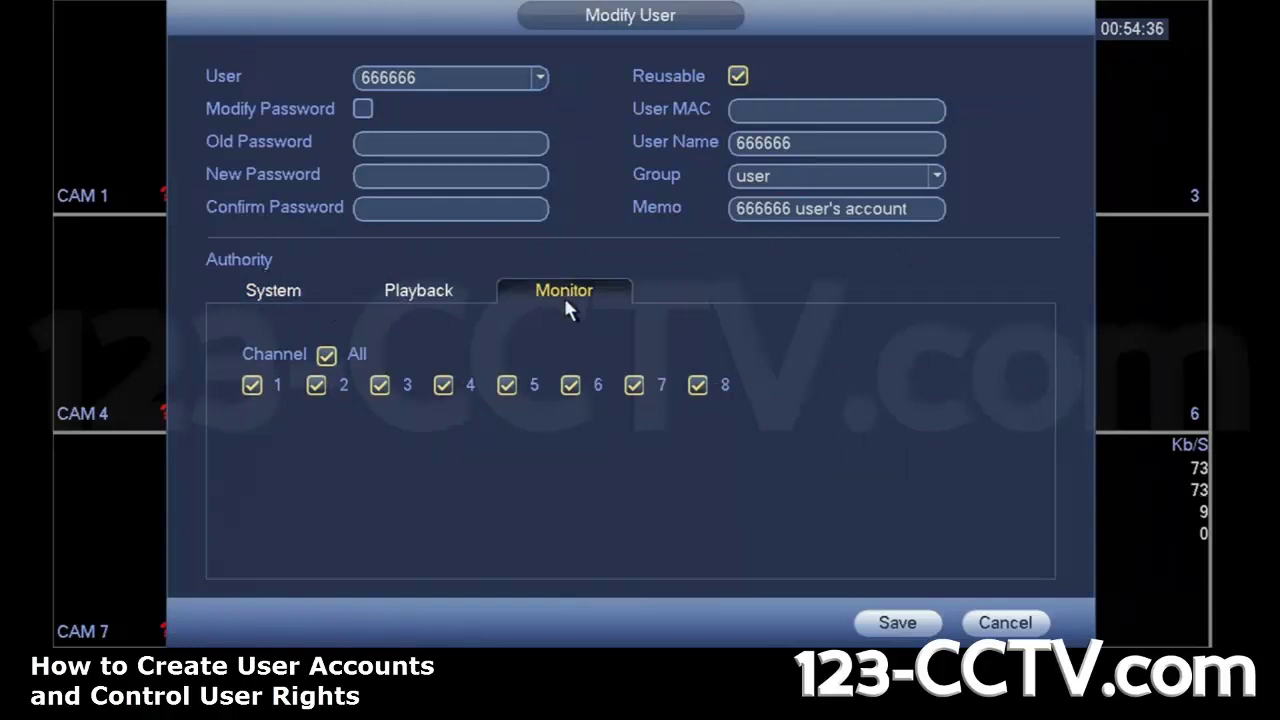
left_click(413, 302)
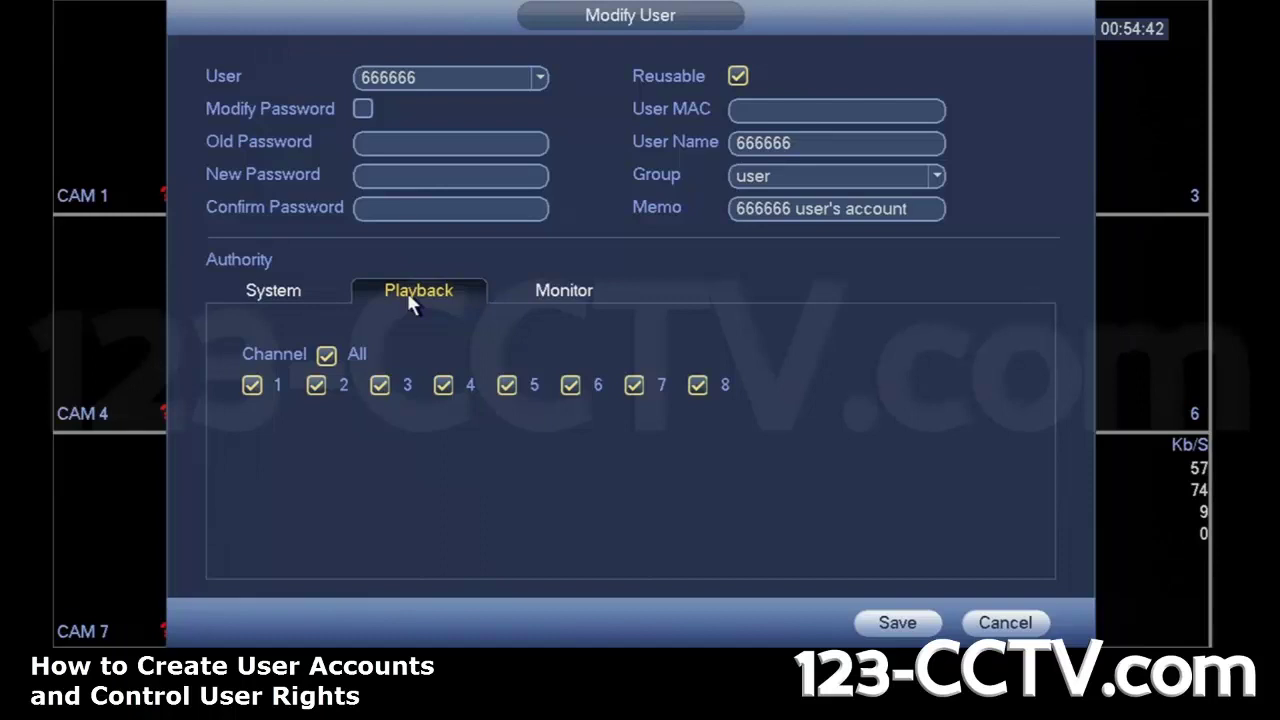
left_click(284, 291)
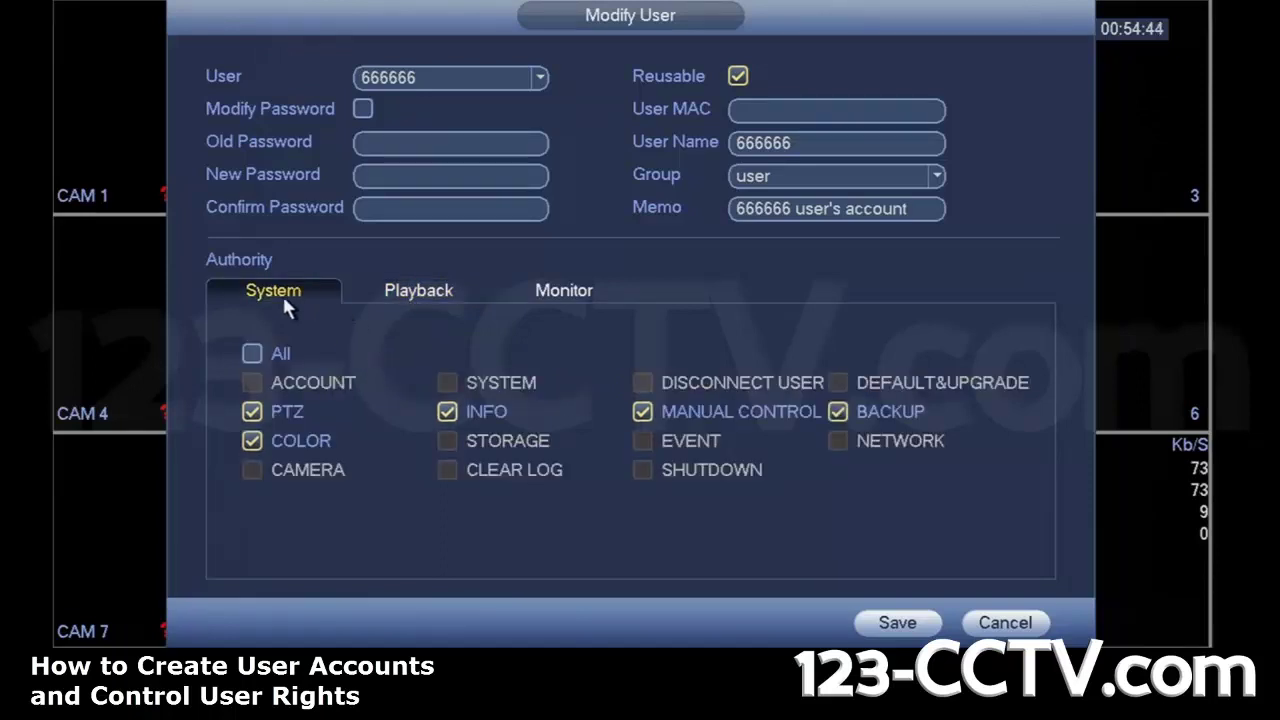
right_click(393, 330)
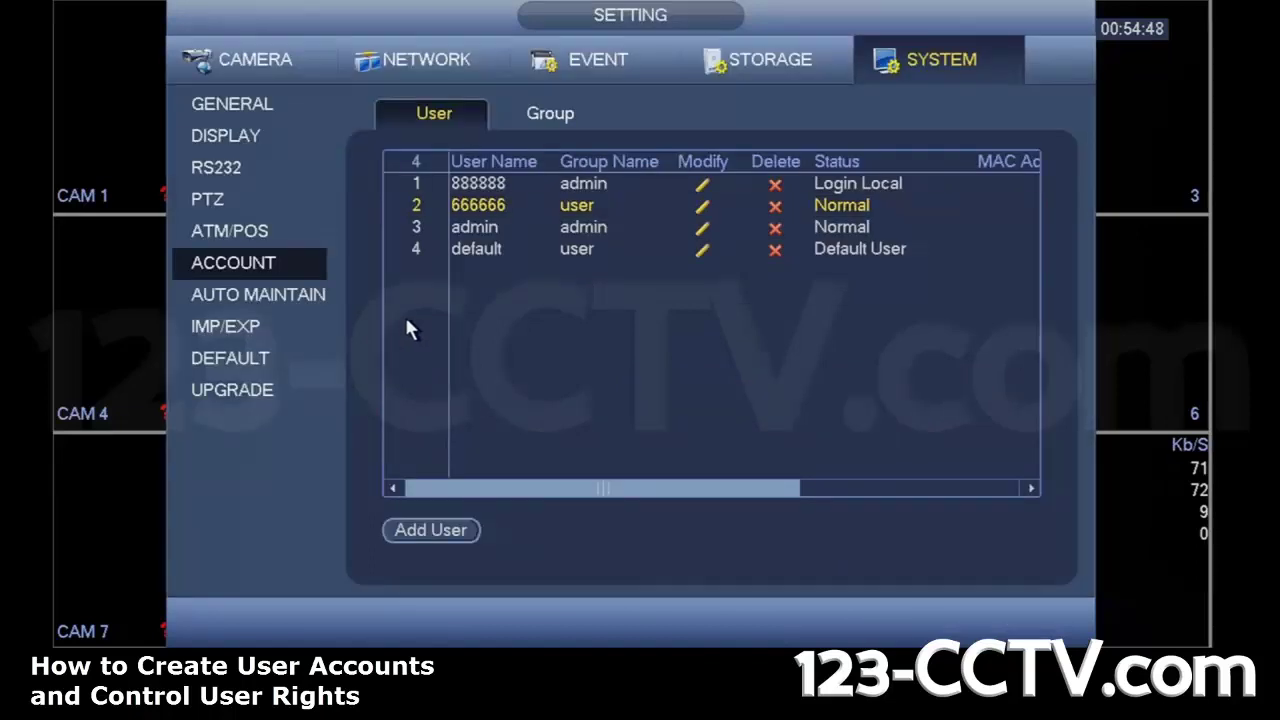
- Start adding a new user account and enter user1 as its user name
left_click(446, 538)
left_click(340, 84)
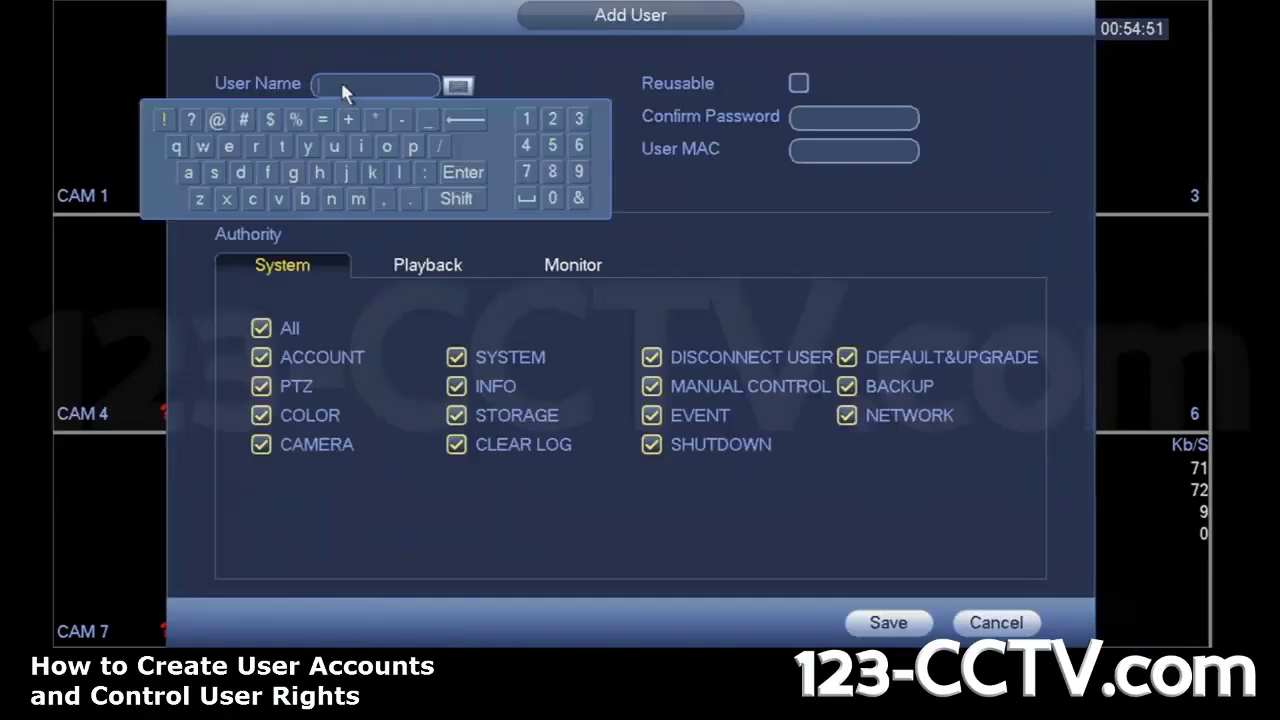
left_click(336, 148)
left_click(214, 172)
left_click(229, 146)
left_click(256, 146)
left_click(526, 119)
right_click(517, 104)
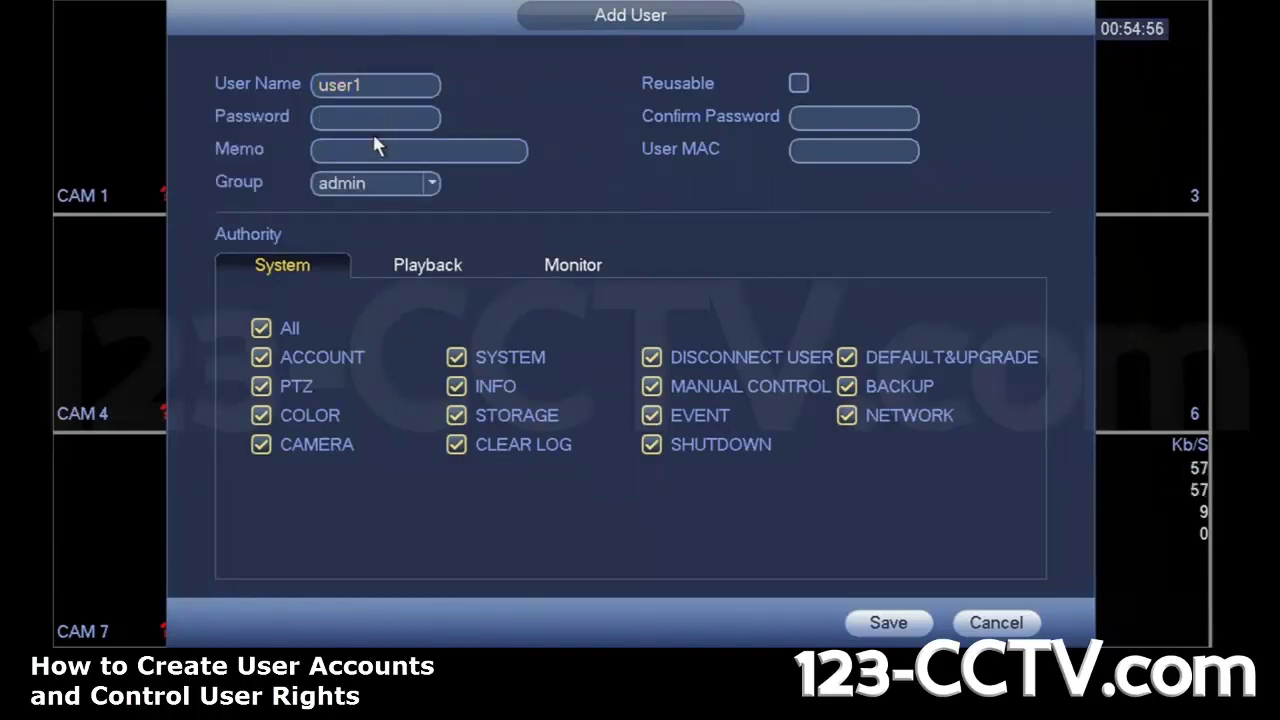
- Enter viewonly as the memo for the new user
left_click(370, 151)
left_click(325, 264)
left_click(405, 211)
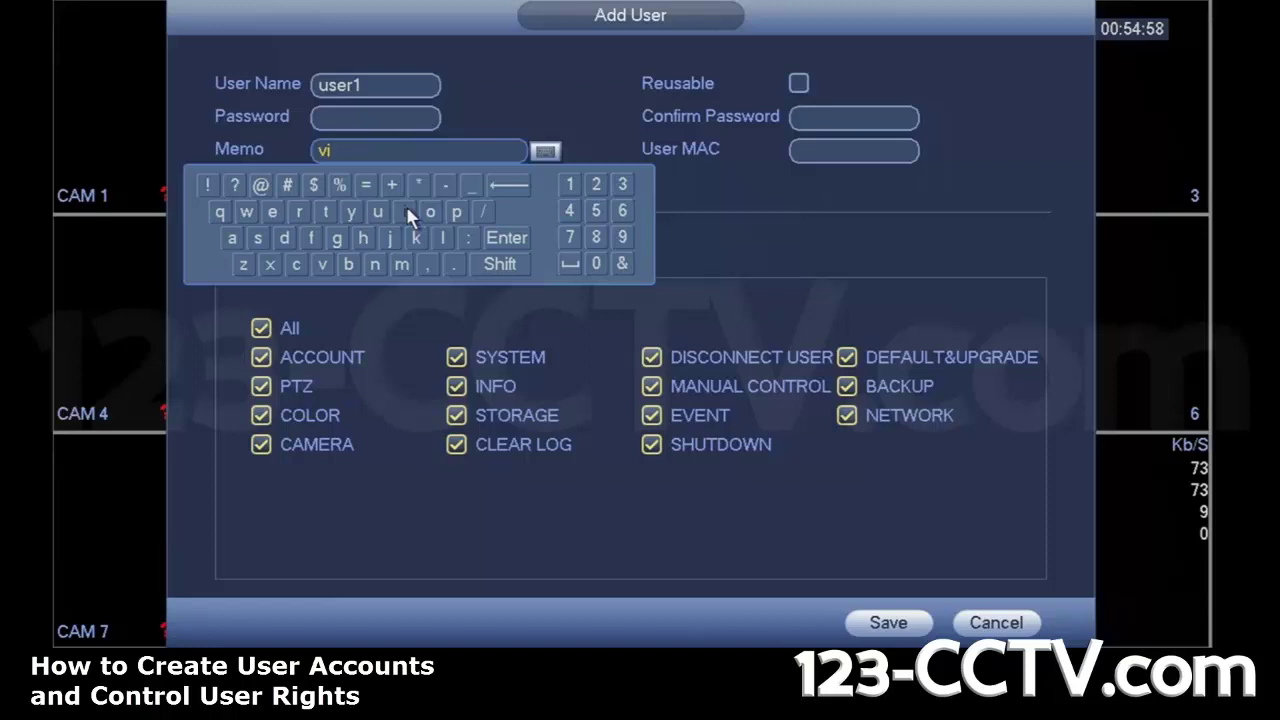
left_click(273, 212)
left_click(247, 212)
left_click(430, 212)
left_click(375, 264)
left_click(442, 238)
left_click(351, 212)
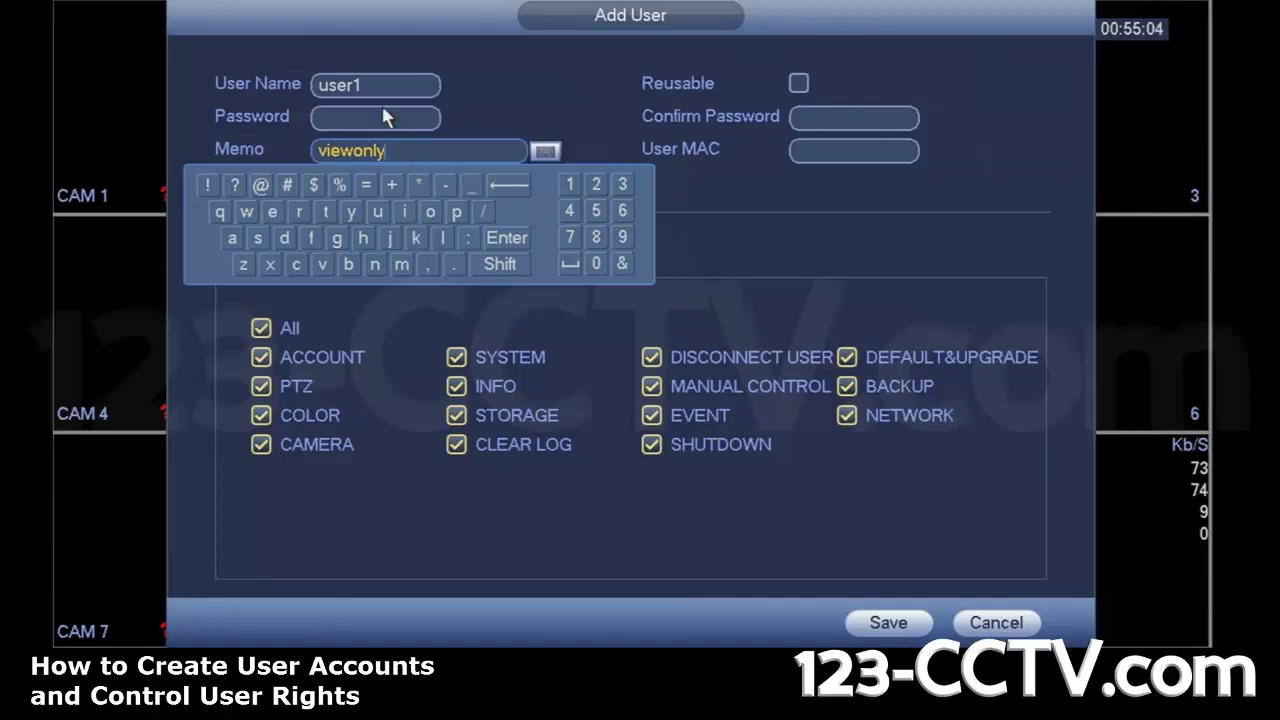
- Enter the account password for user1
left_click(372, 116)
left_click(319, 174)
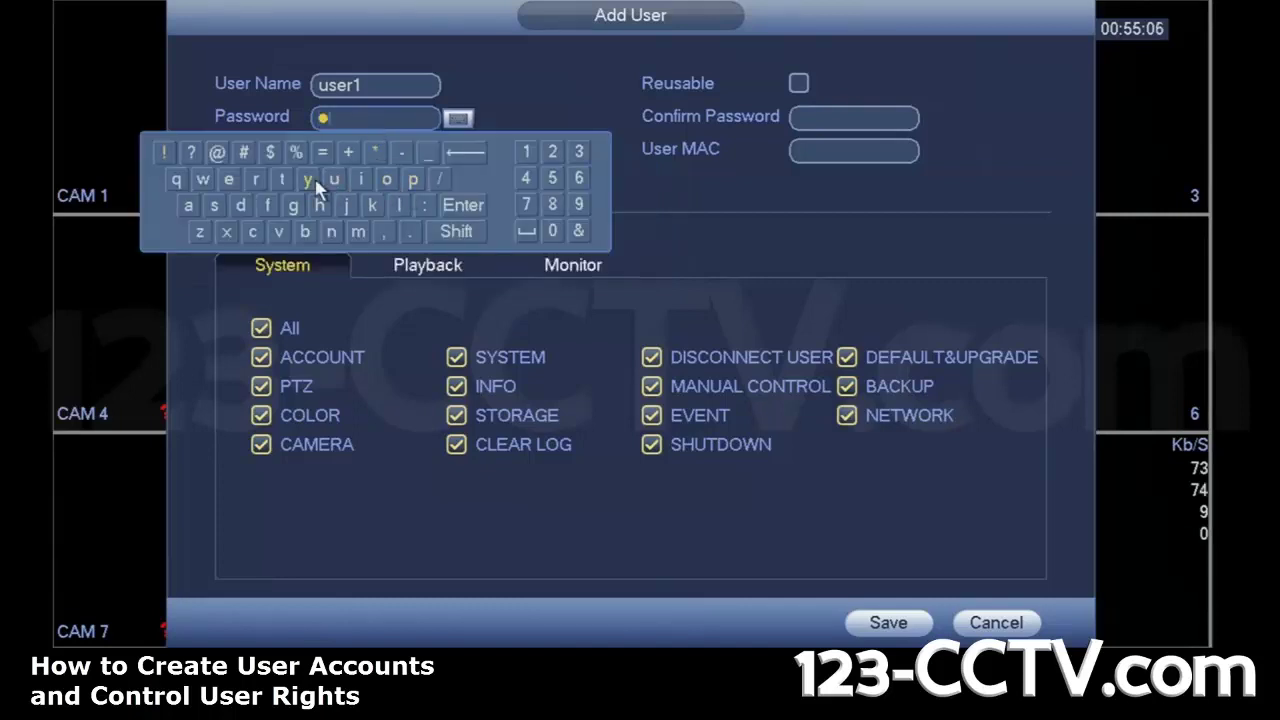
left_click(338, 177)
left_click(214, 204)
left_click(230, 179)
left_click(256, 179)
left_click(526, 152)
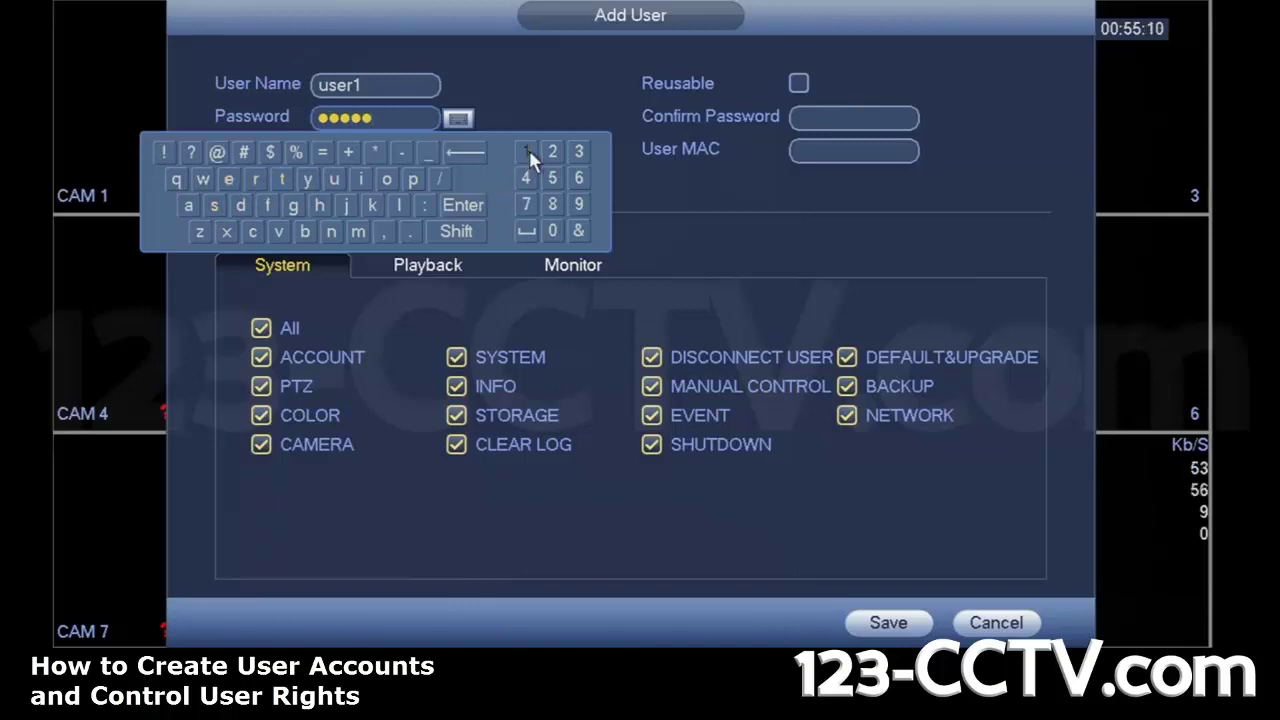
- Repeat the account password in the Confirm Password field
left_click(826, 118)
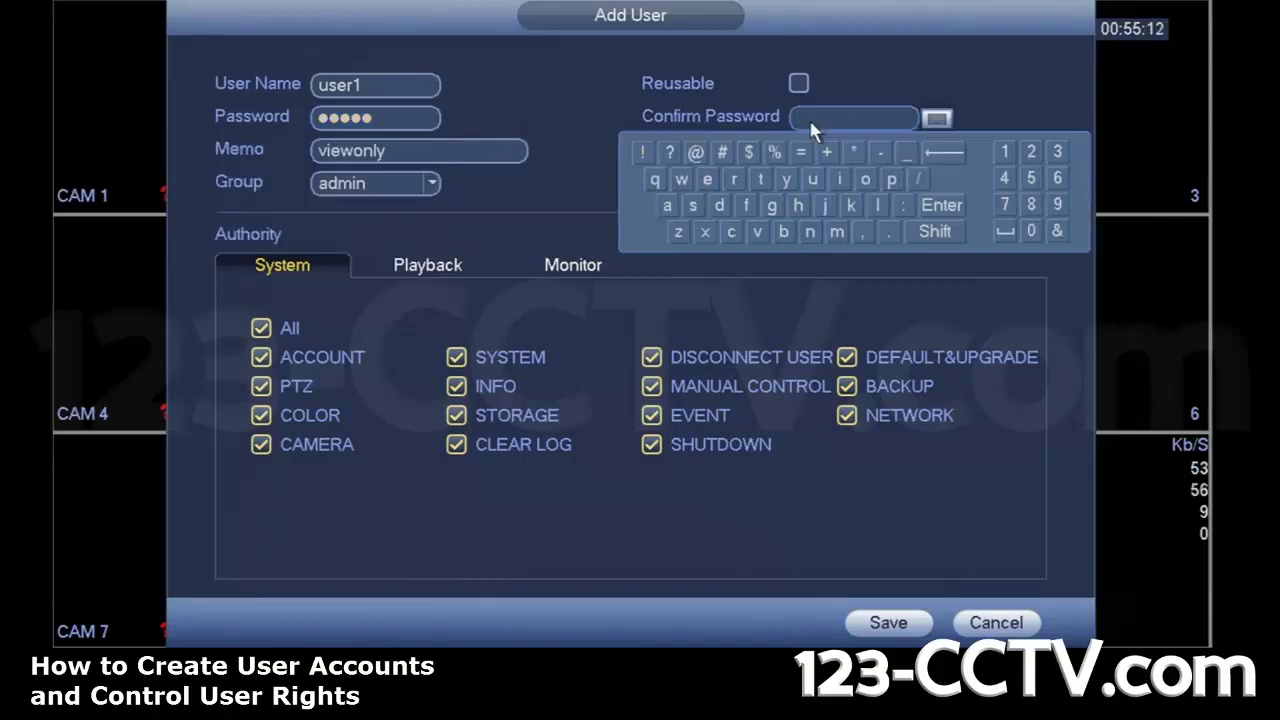
left_click(812, 179)
left_click(697, 205)
left_click(707, 179)
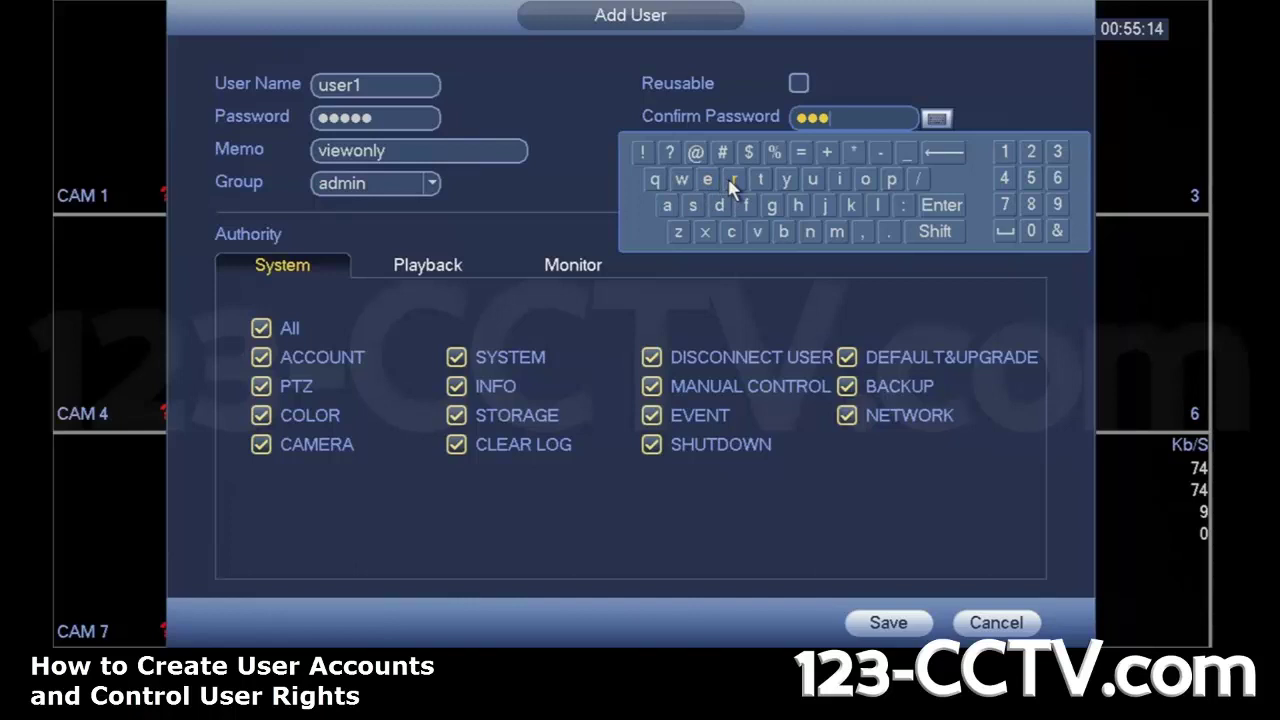
left_click(733, 179)
left_click(1004, 152)
left_click(935, 93)
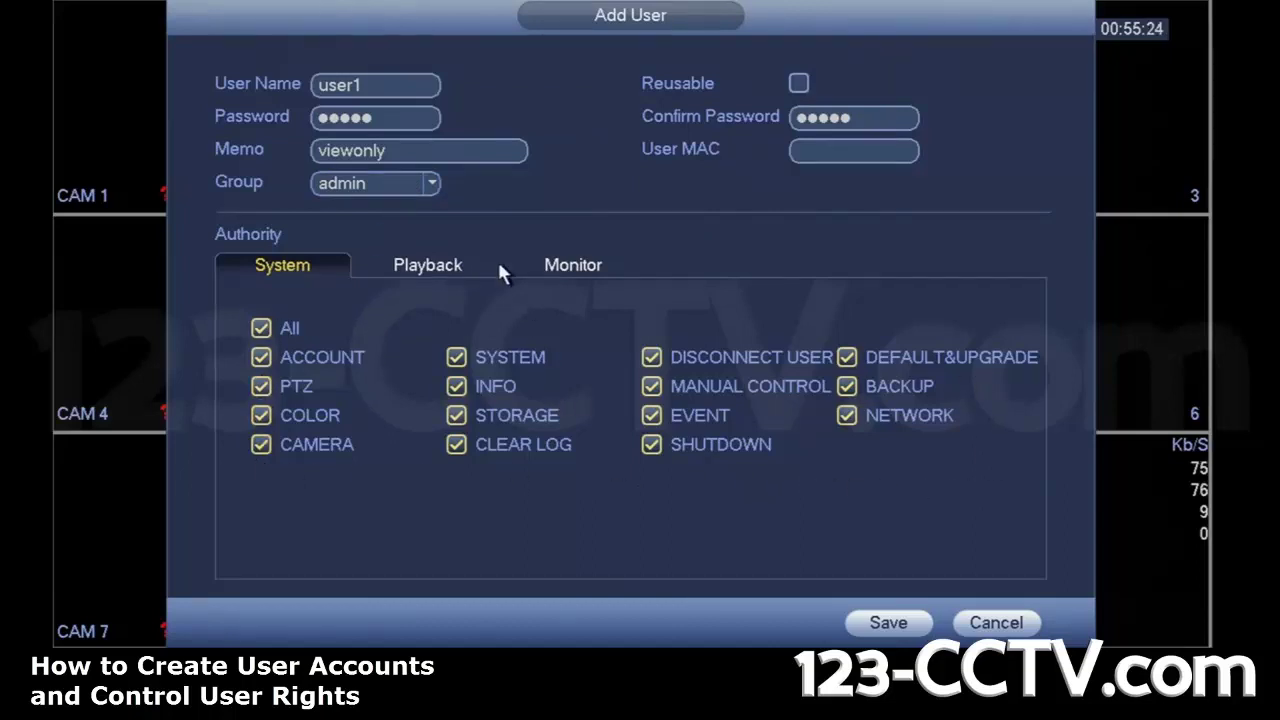
- Assign user1 to the user group and clear all of its System rights
left_click(367, 183)
left_click(338, 232)
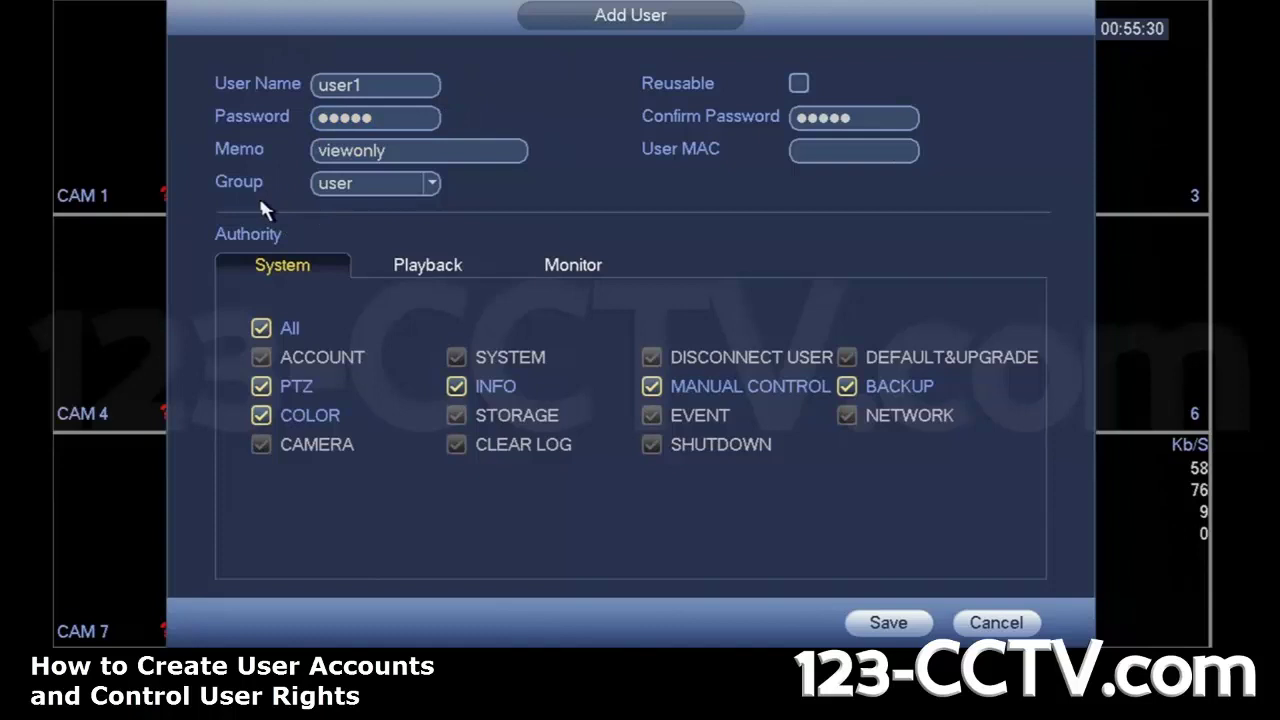
left_click(259, 329)
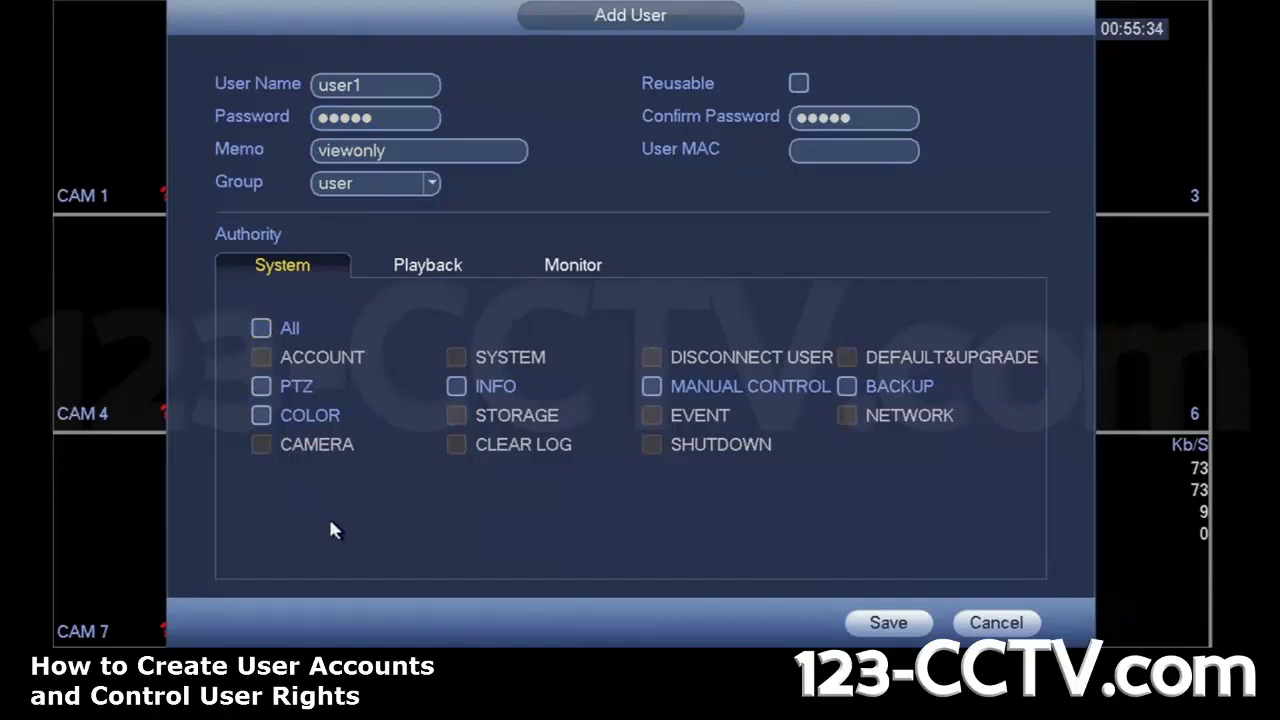
- Remove user1's Playback rights for all channels
left_click(429, 273)
left_click(578, 270)
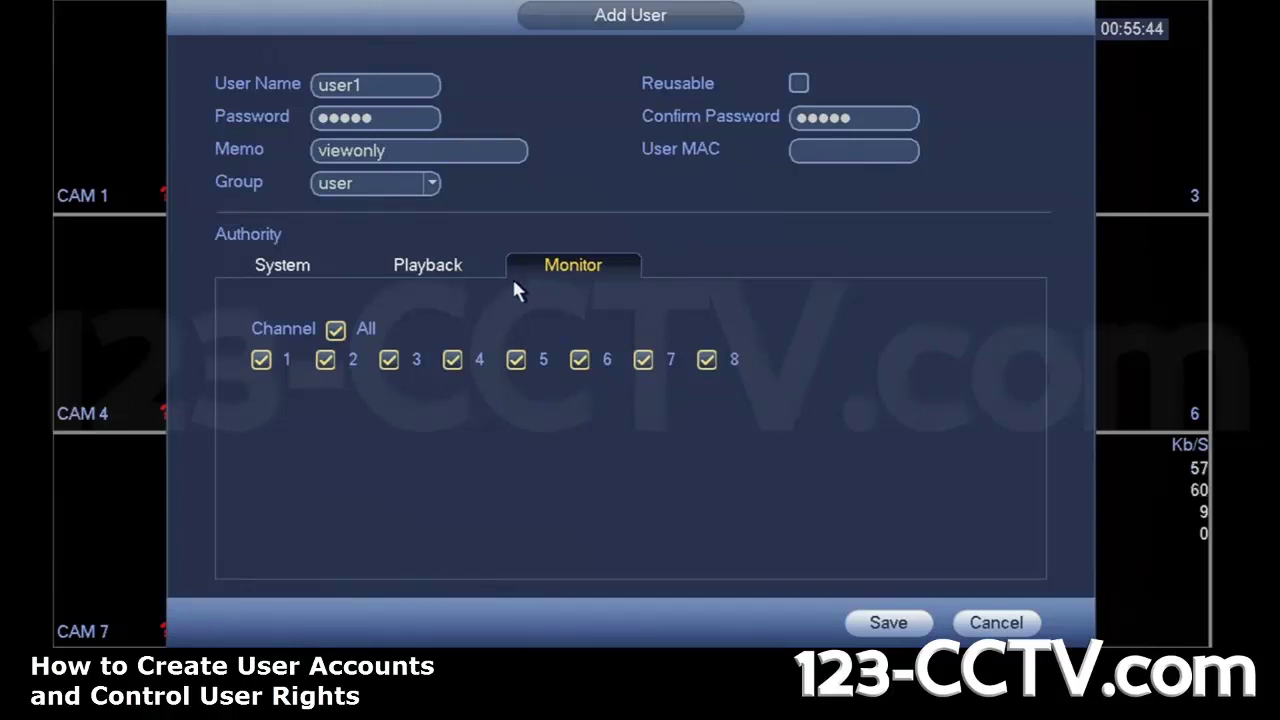
left_click(425, 268)
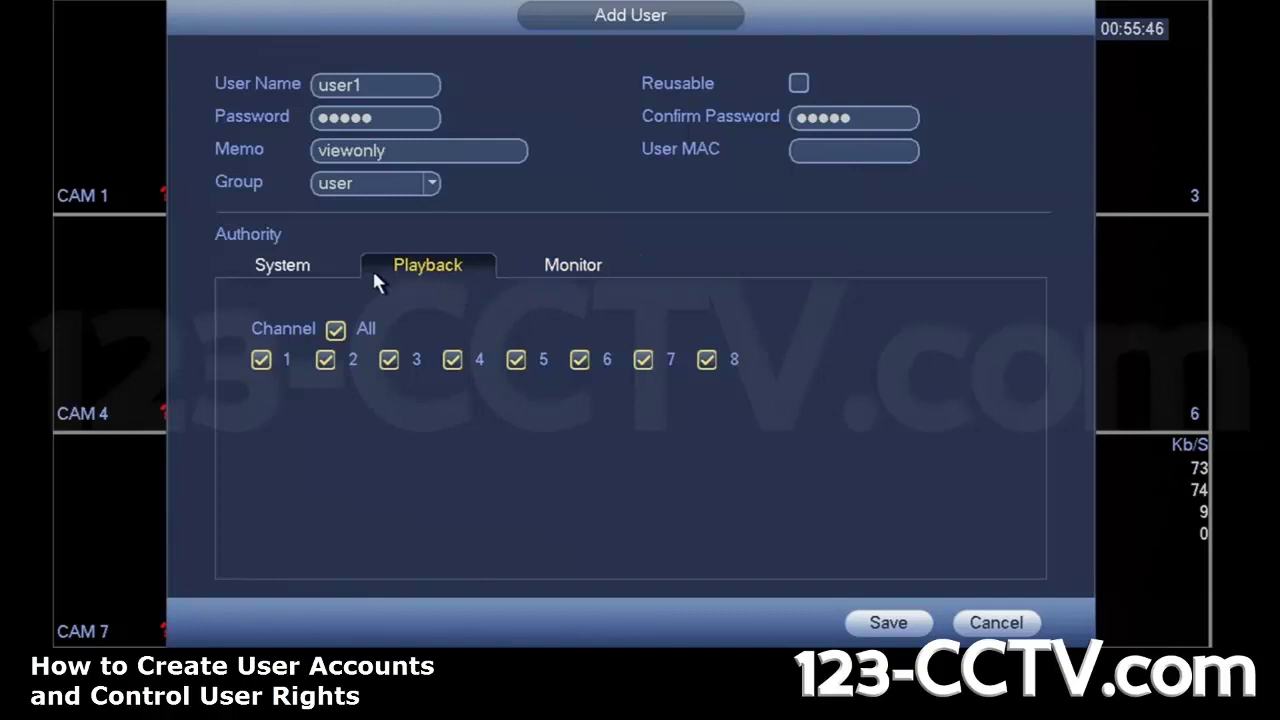
left_click(336, 334)
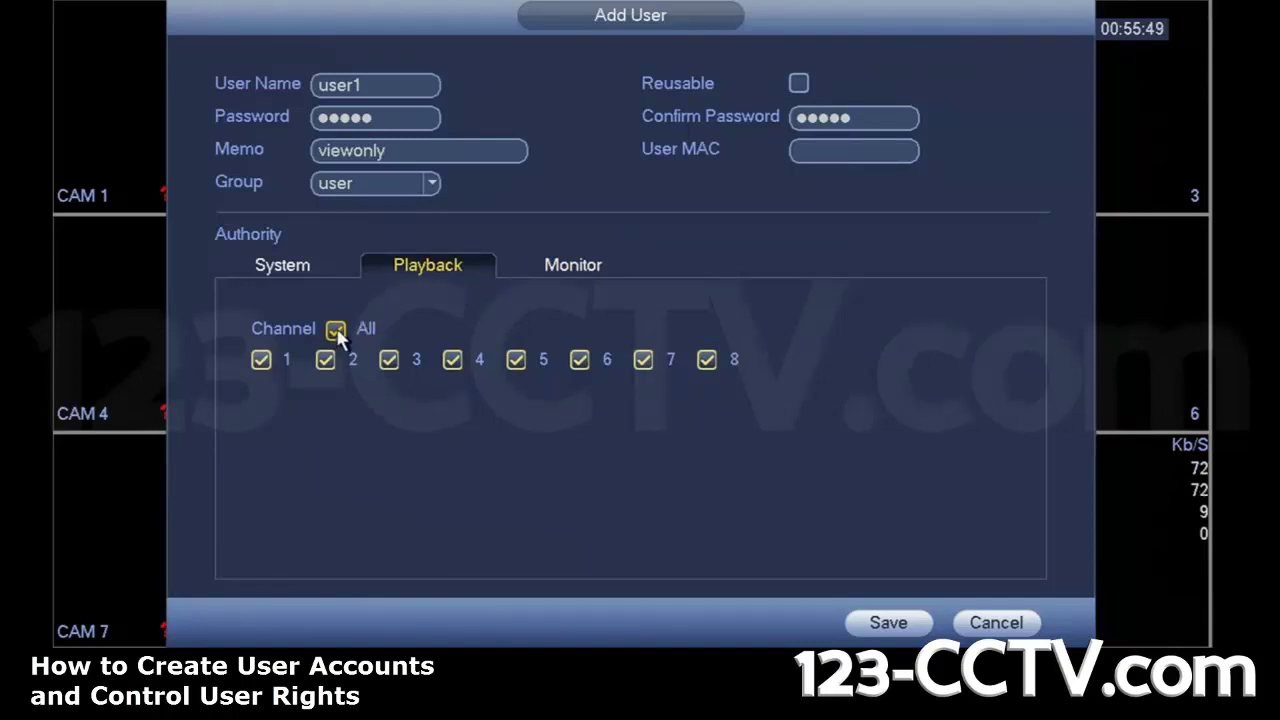
- Restrict user1's Monitor rights to channels 1 and 2 only
left_click(575, 270)
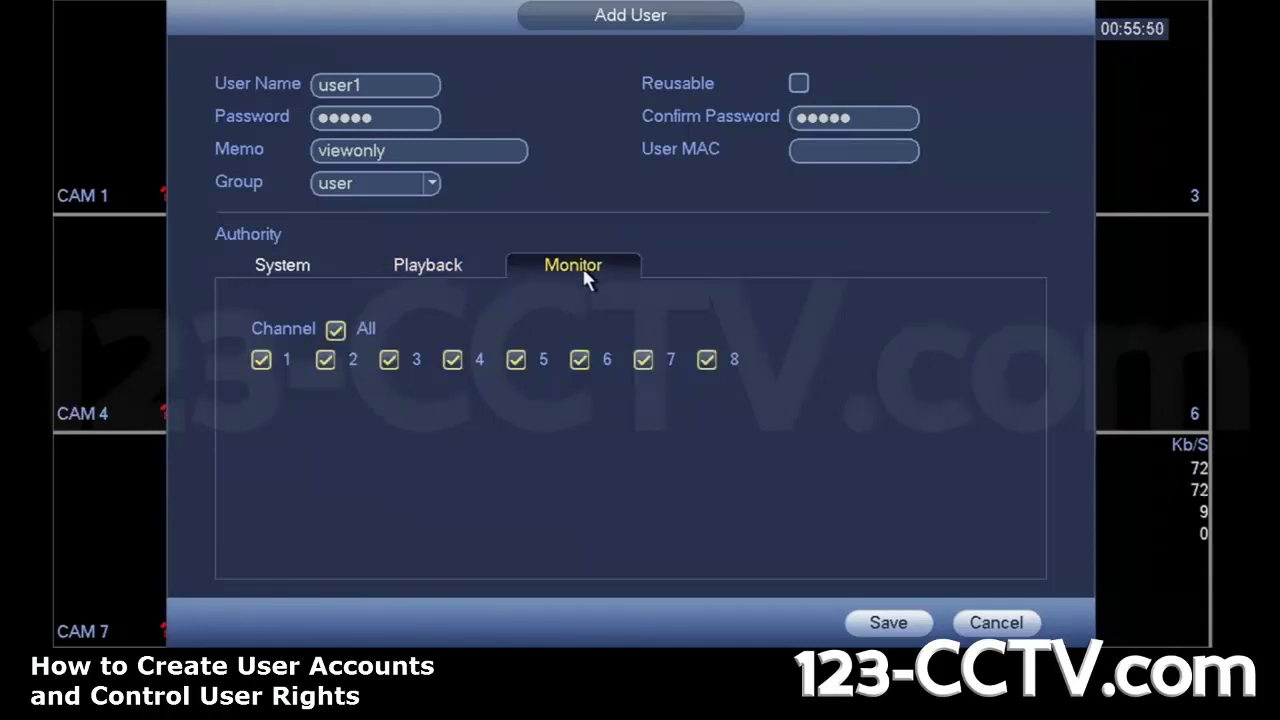
left_click(336, 333)
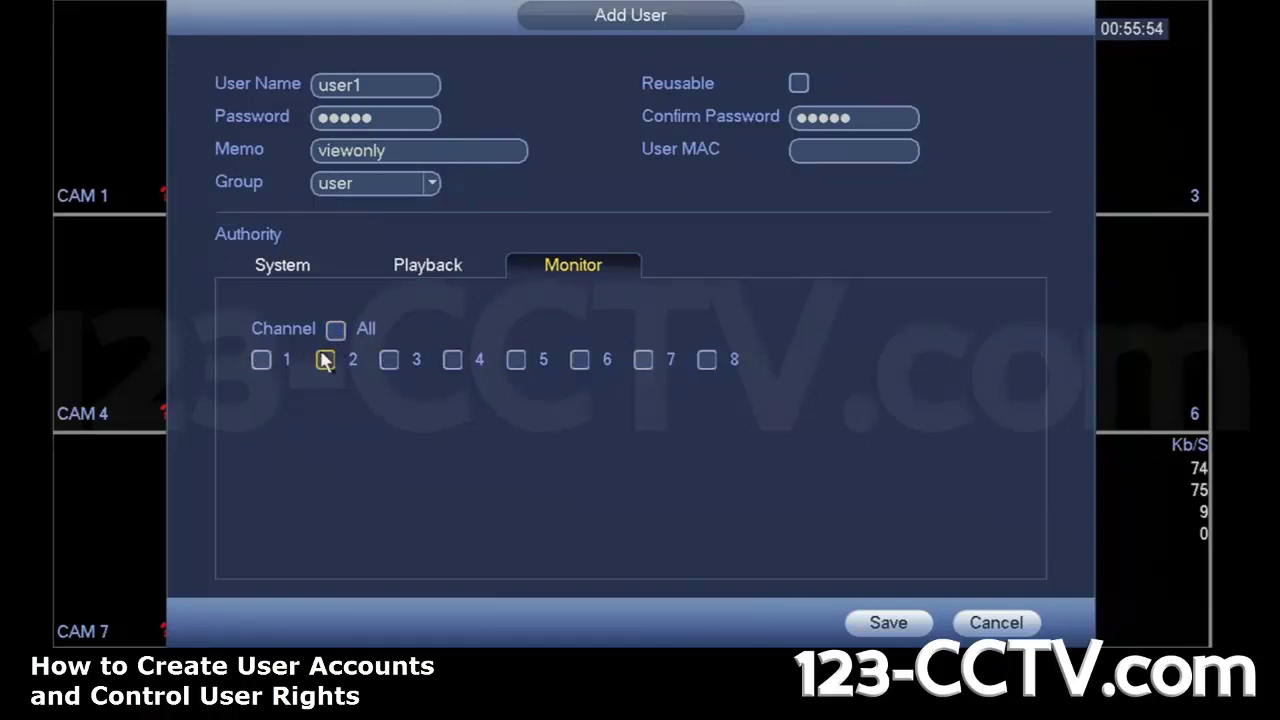
left_click(262, 361)
left_click(322, 358)
- Review user1's System, Playback and Monitor rights along with the password and memo fields
left_click(299, 270)
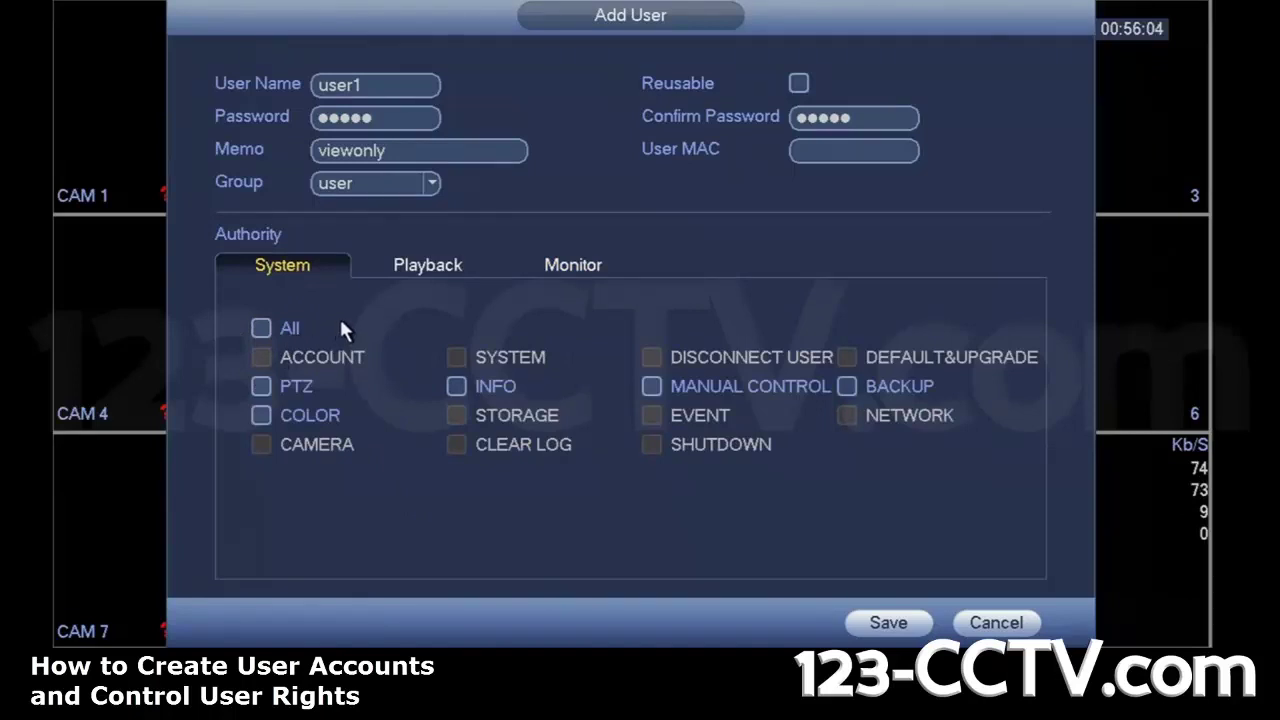
left_click(436, 265)
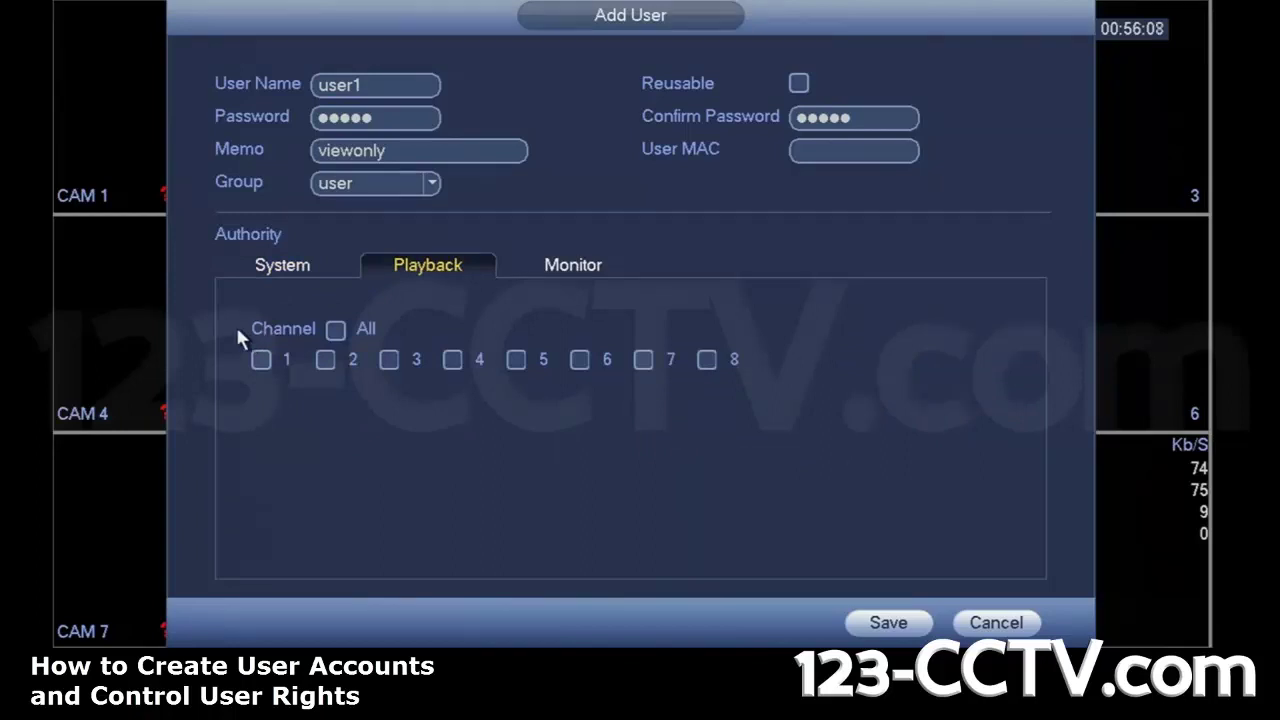
left_click(570, 266)
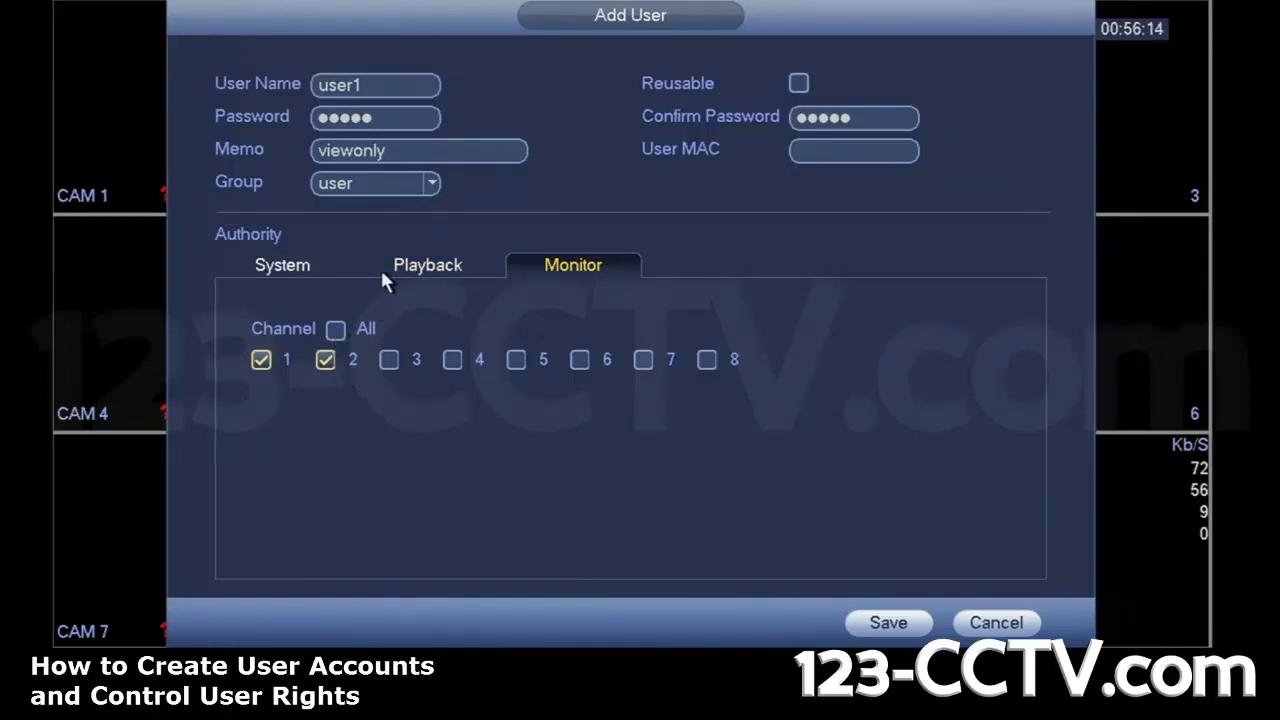
left_click(374, 117)
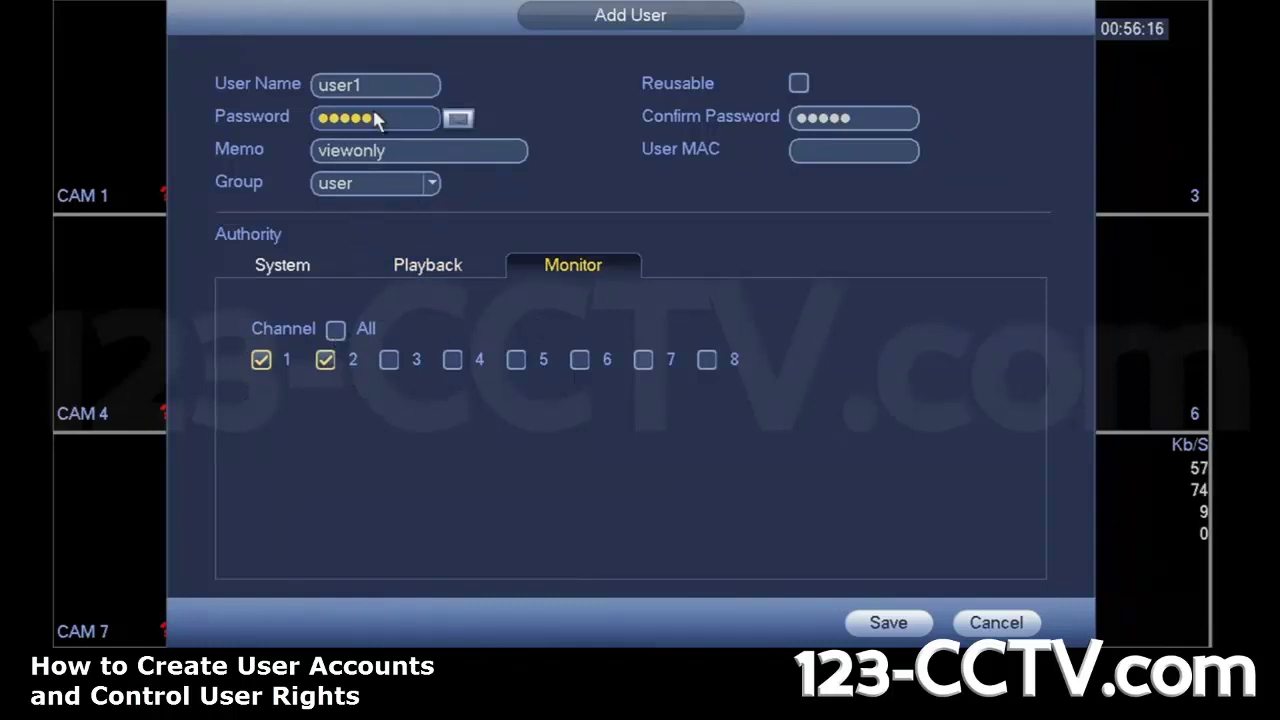
left_click(833, 118)
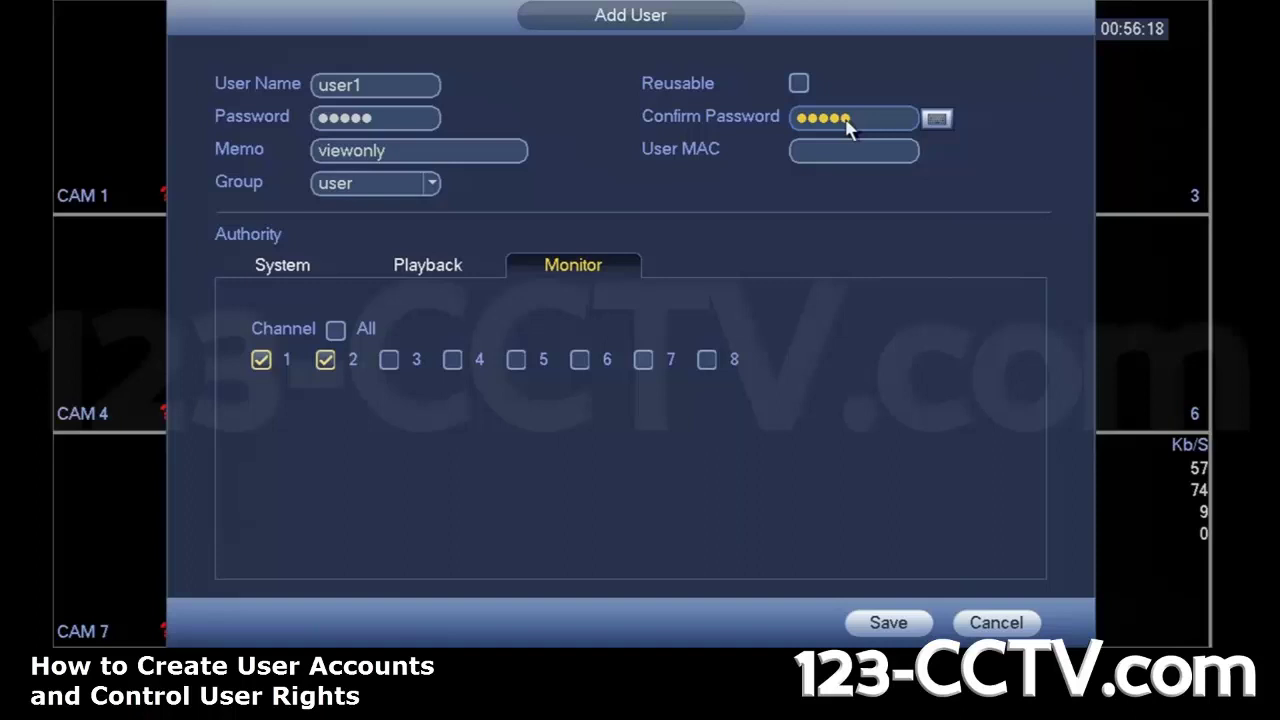
left_click(379, 154)
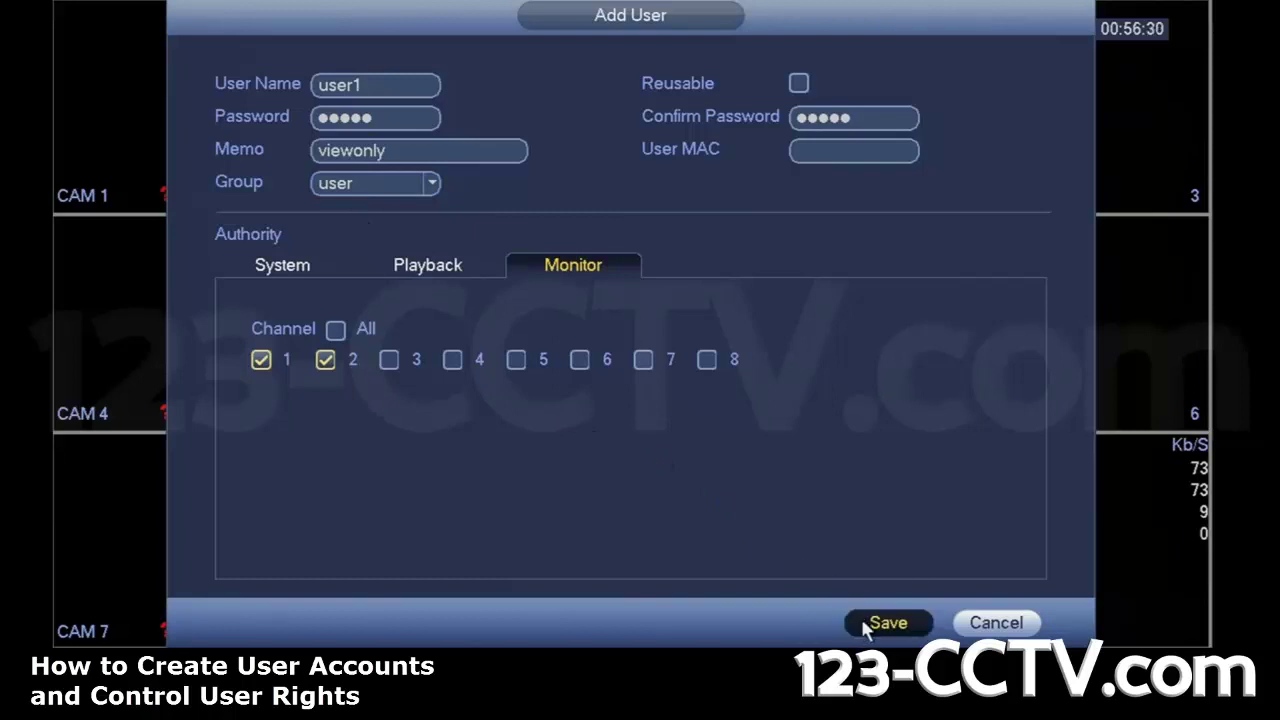
- Keep user as the selected group and save the new user1 account
left_click(424, 183)
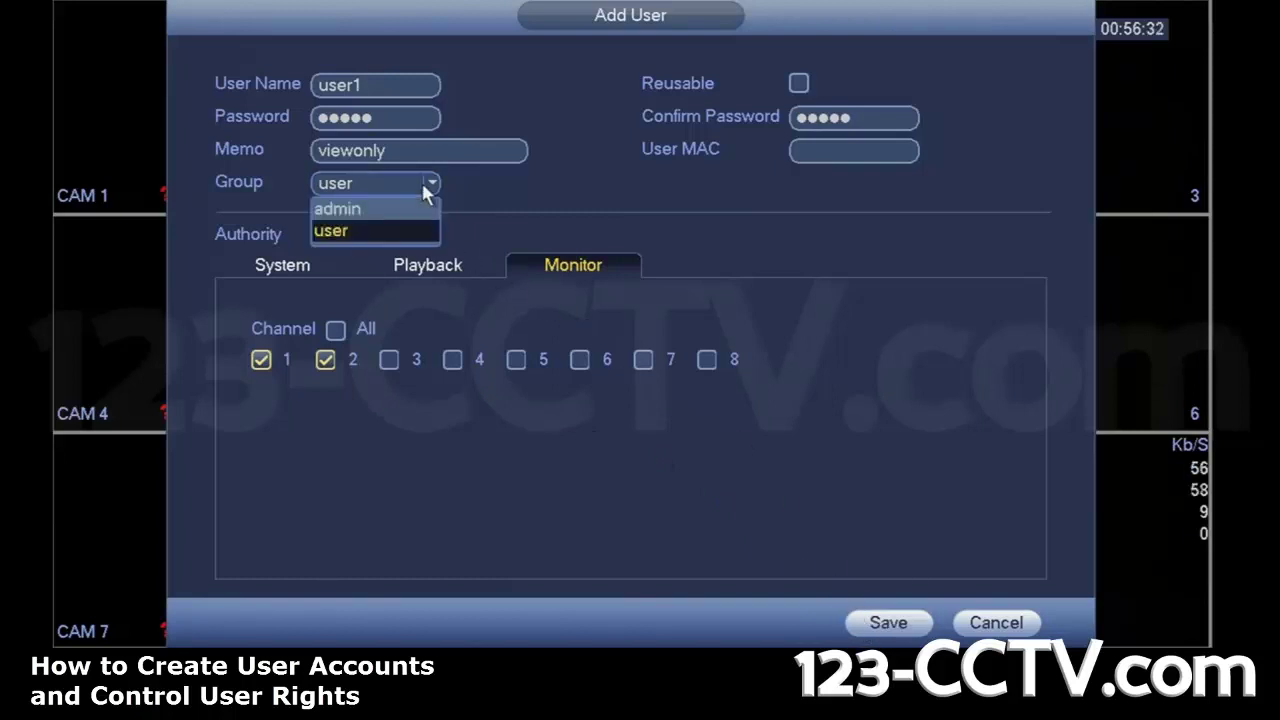
left_click(366, 234)
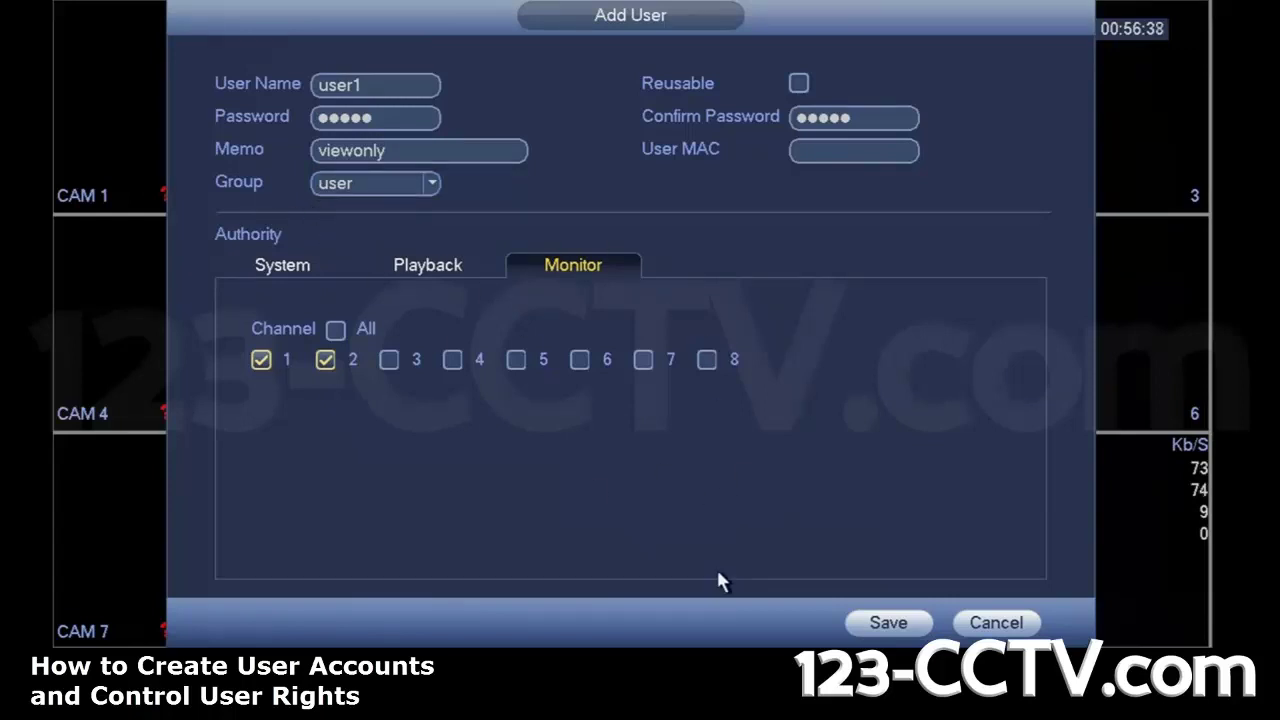
left_click(888, 622)
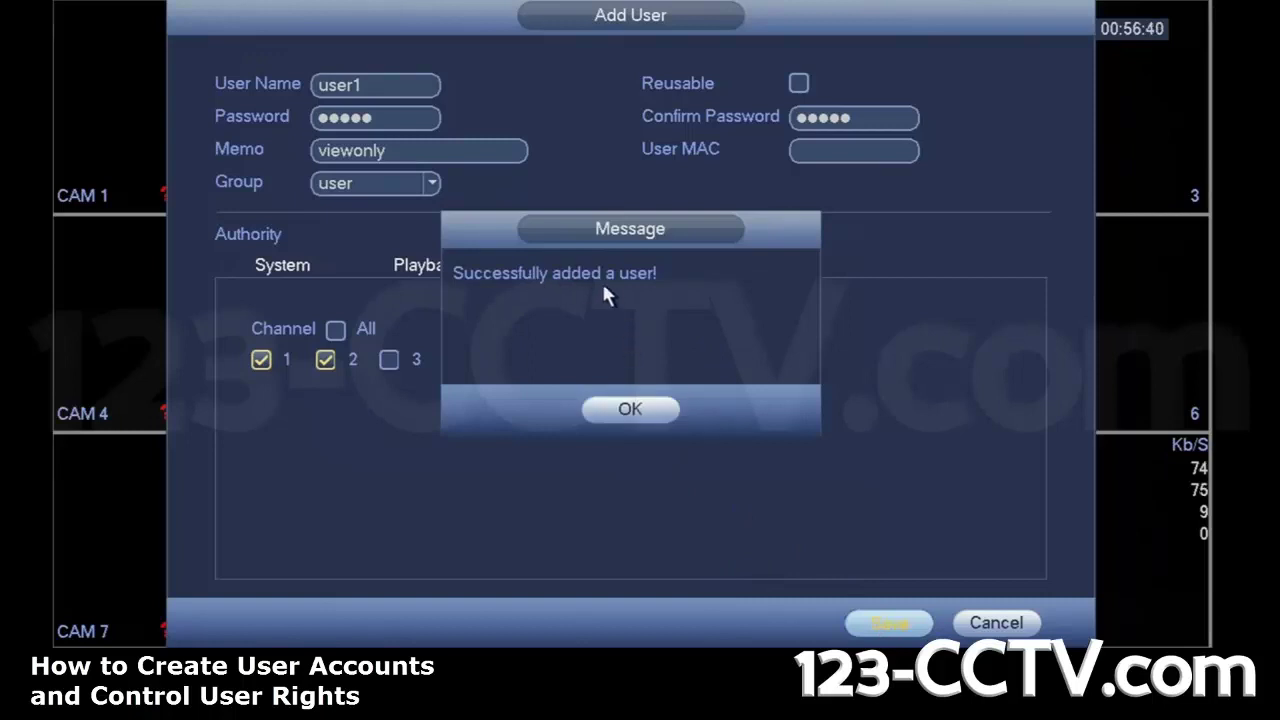
- Acknowledge the new account, leave the account settings and log out the current account
left_click(622, 412)
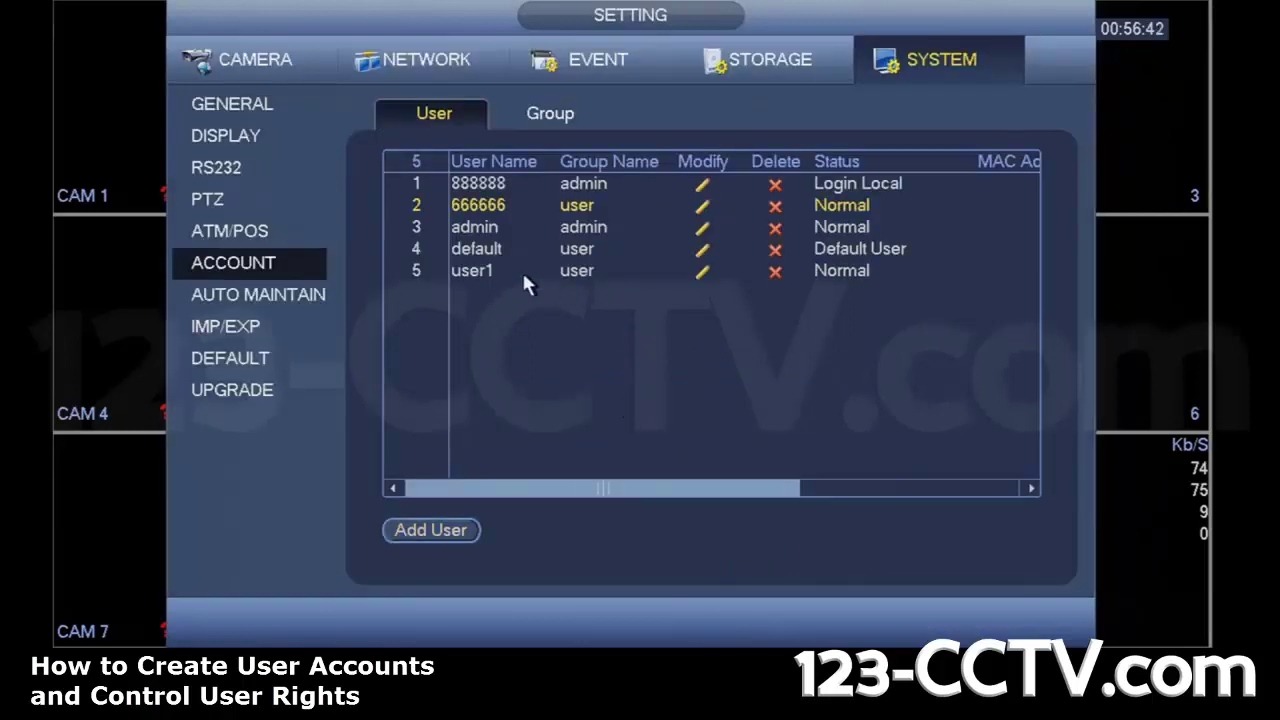
right_click(803, 345)
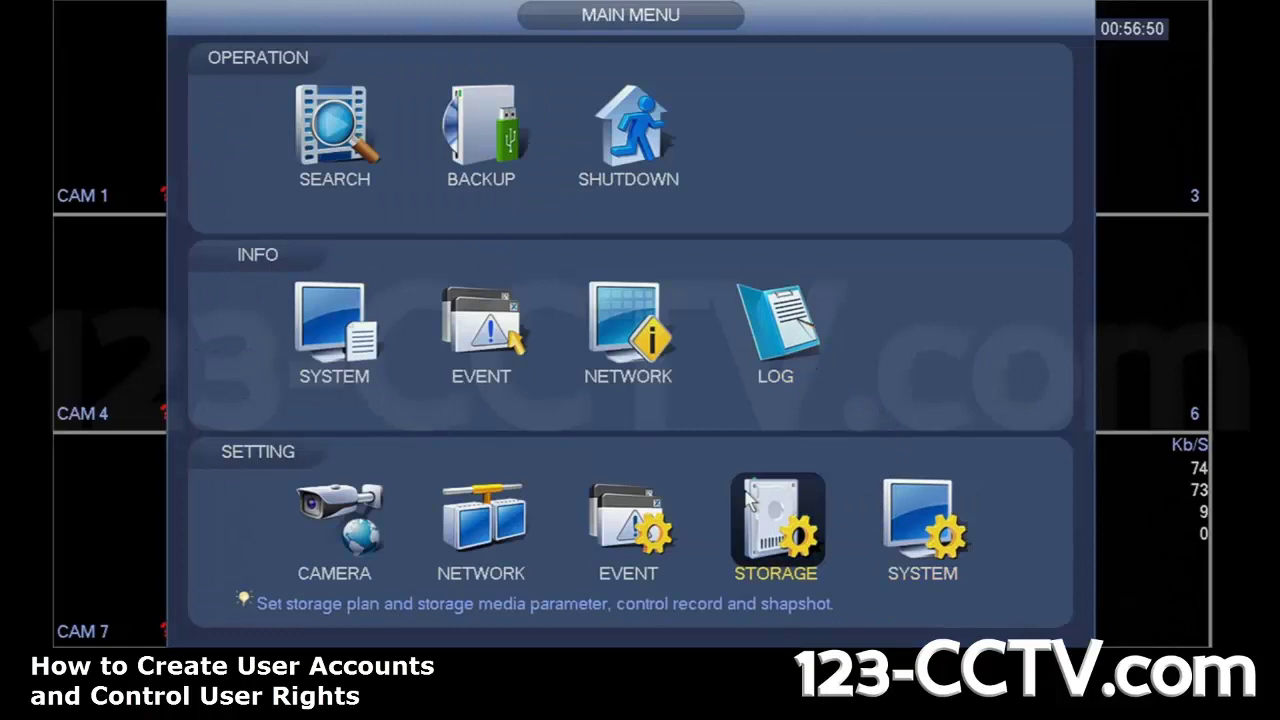
left_click(630, 125)
left_click(630, 345)
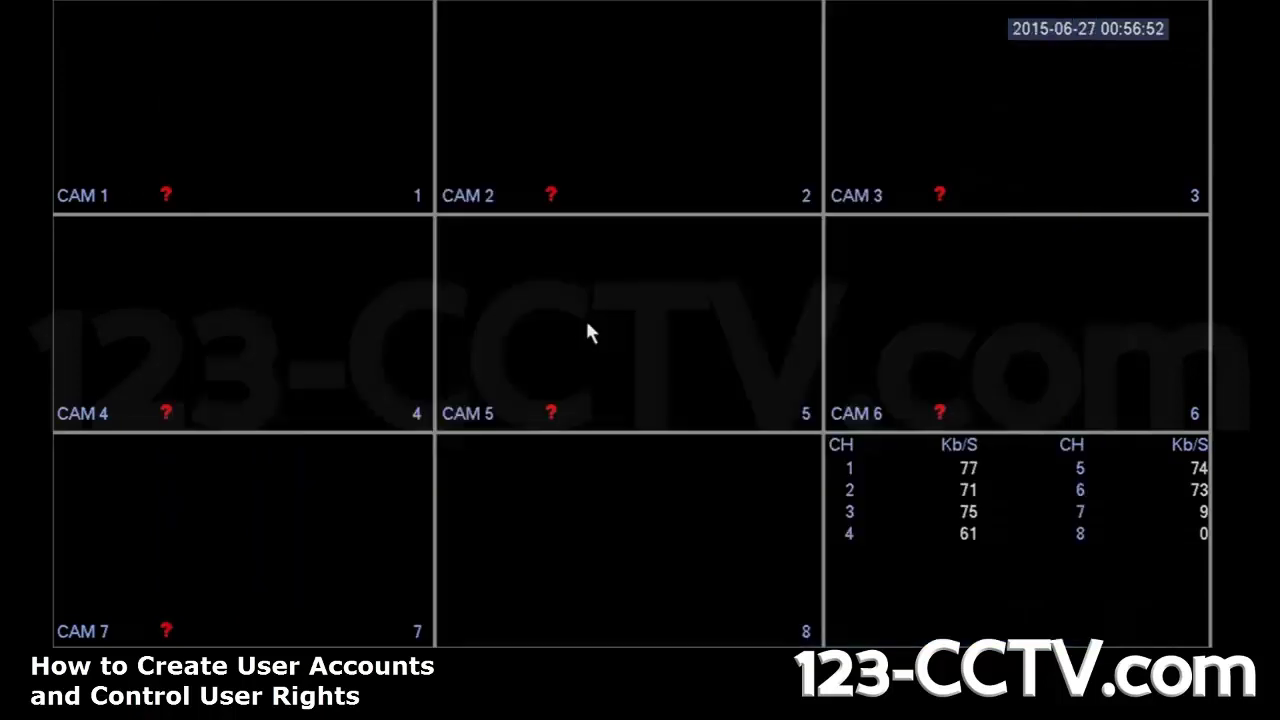
- Log in to the main menu as user1 by entering the account password
right_click(560, 294)
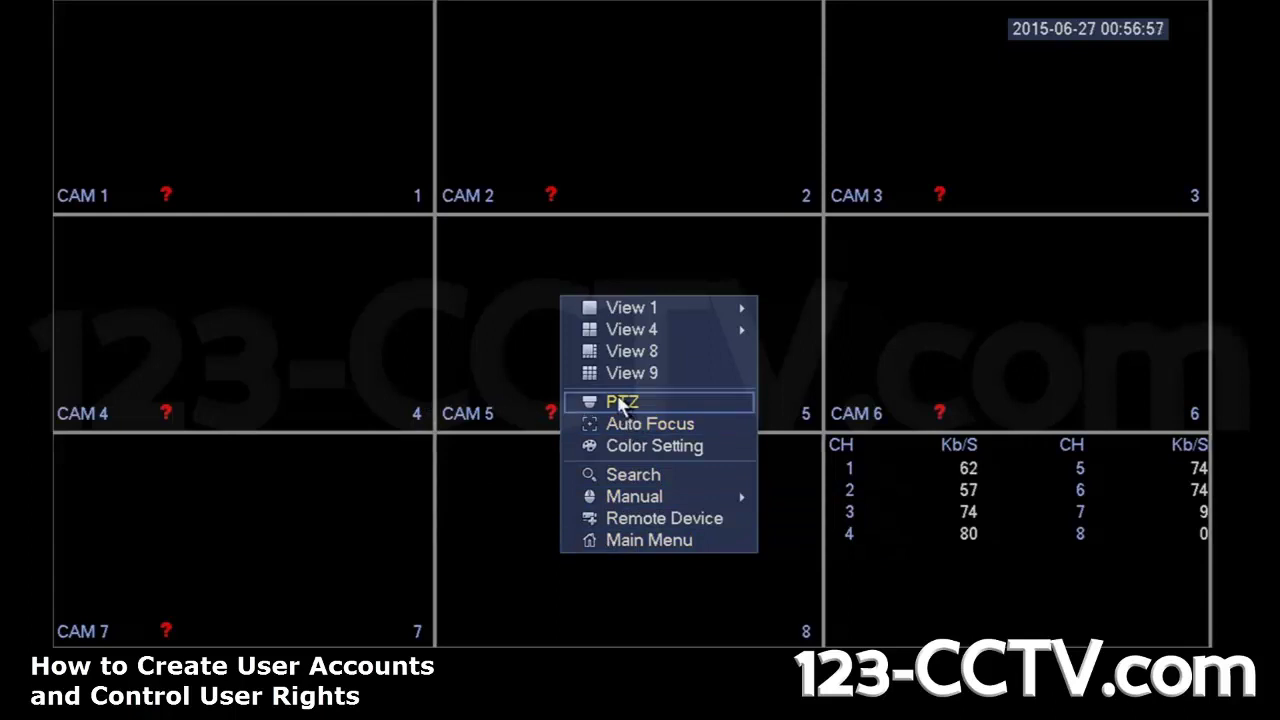
left_click(634, 539)
left_click(682, 299)
left_click(645, 386)
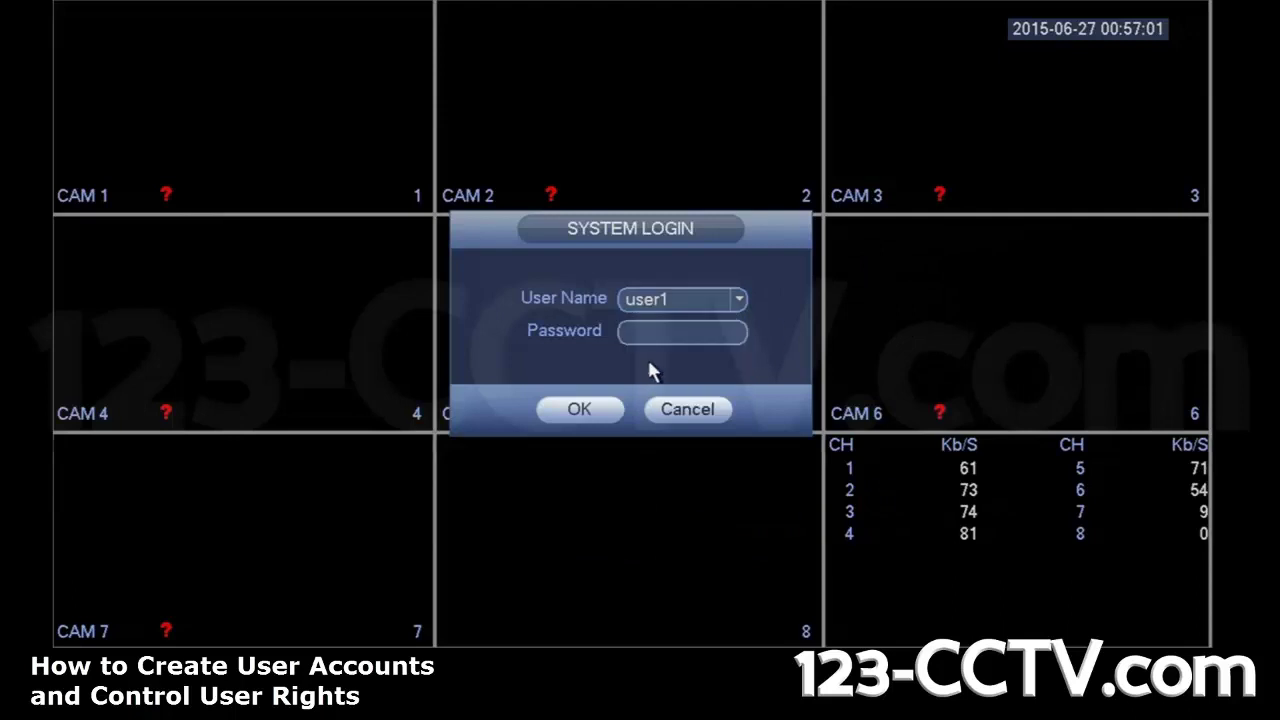
left_click(660, 333)
left_click(521, 419)
left_click(536, 393)
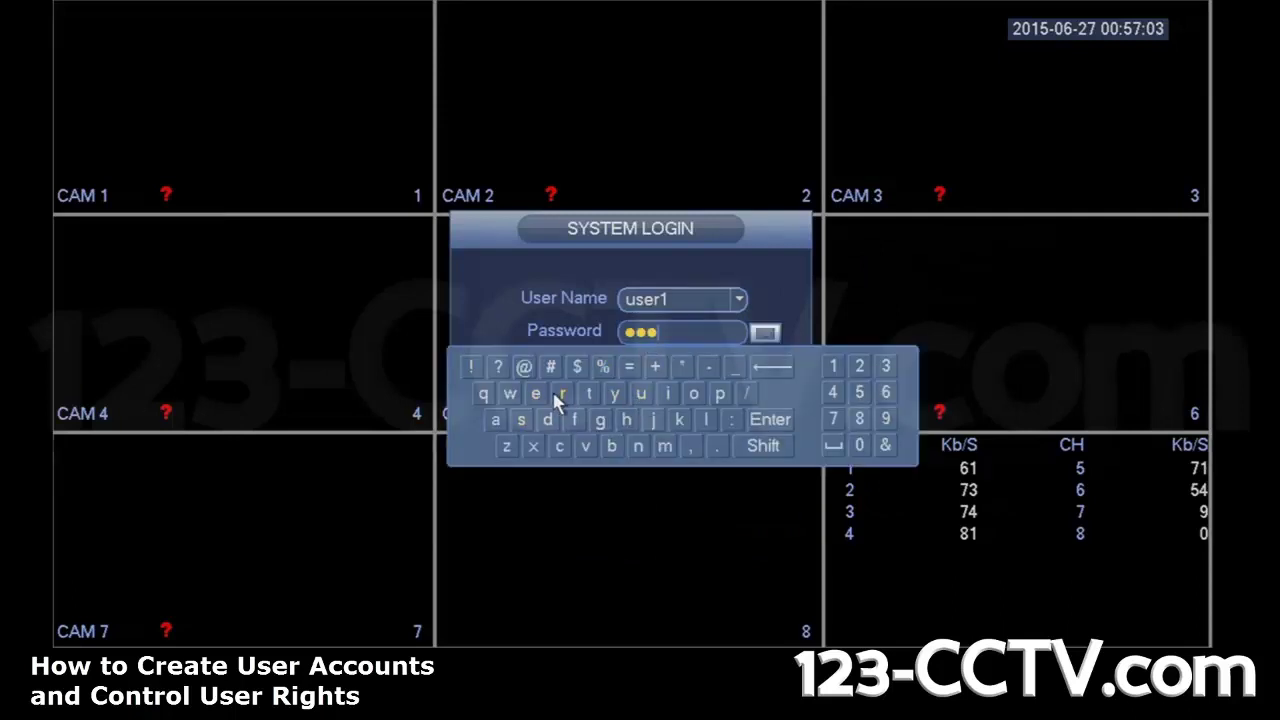
left_click(833, 366)
left_click(758, 280)
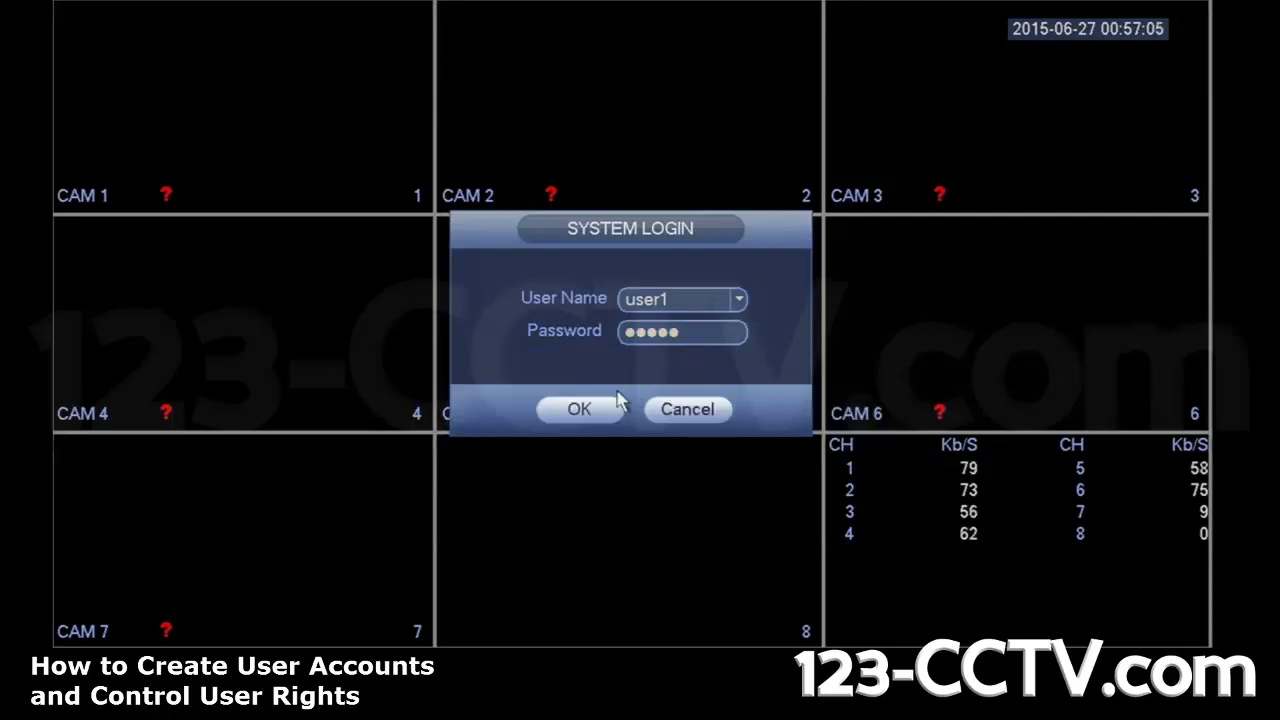
left_click(583, 410)
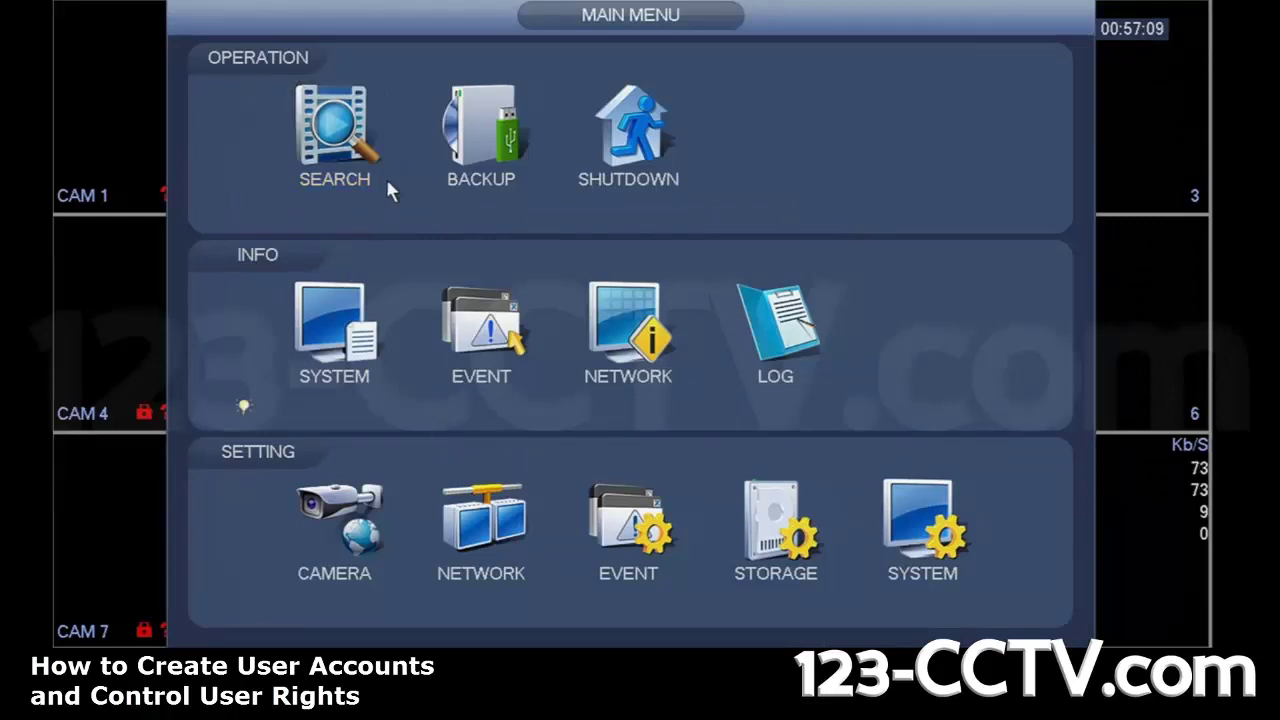
- Request the recording Search function and select user1 as the login account for it
left_click(355, 118)
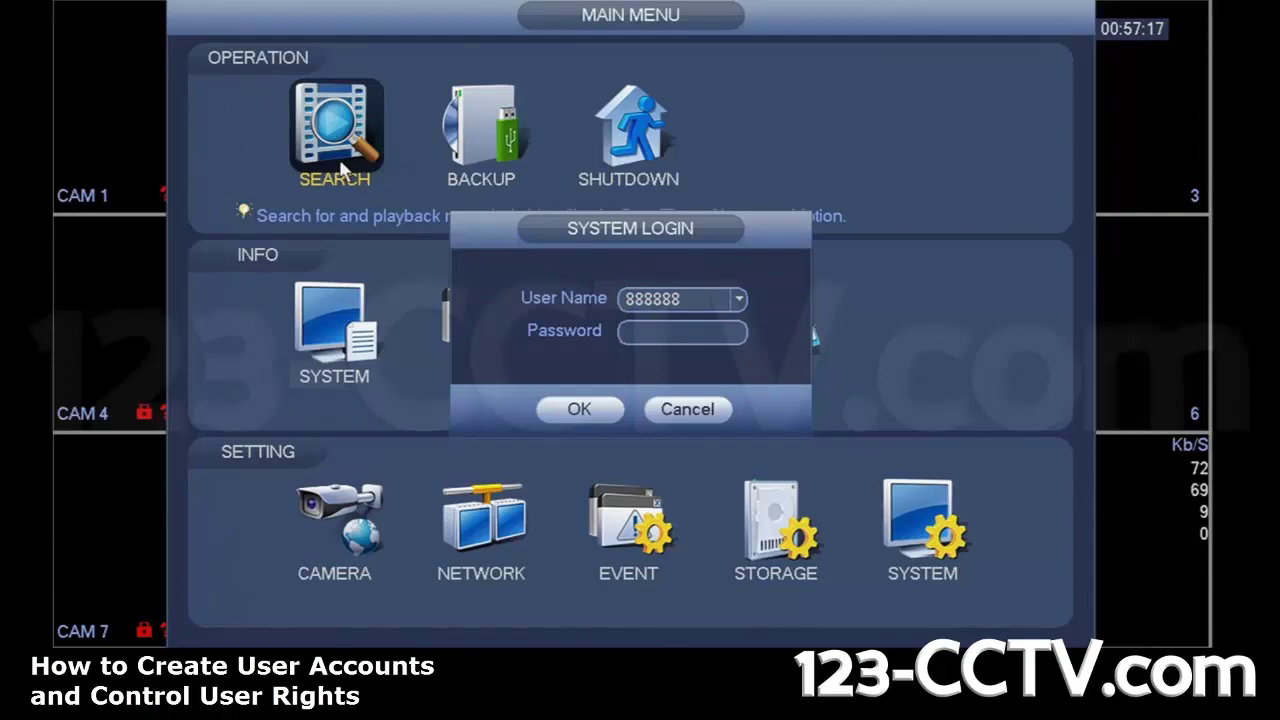
left_click(672, 330)
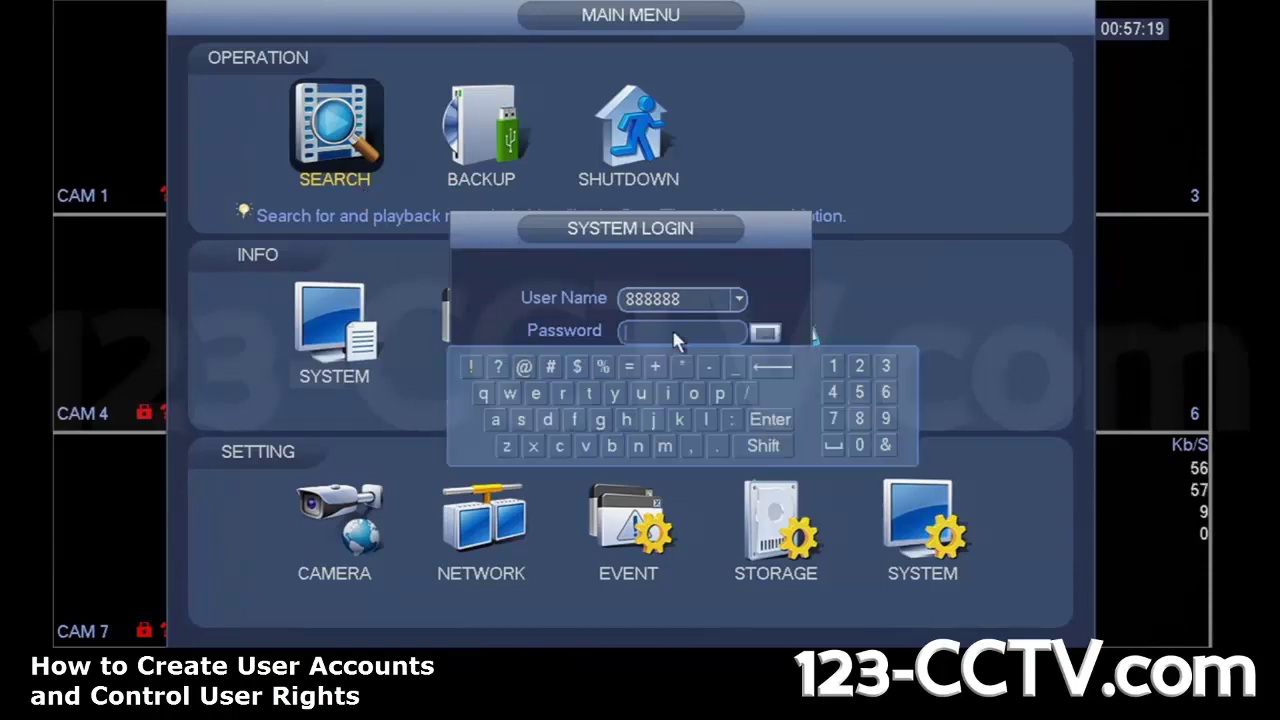
left_click(677, 304)
left_click(690, 299)
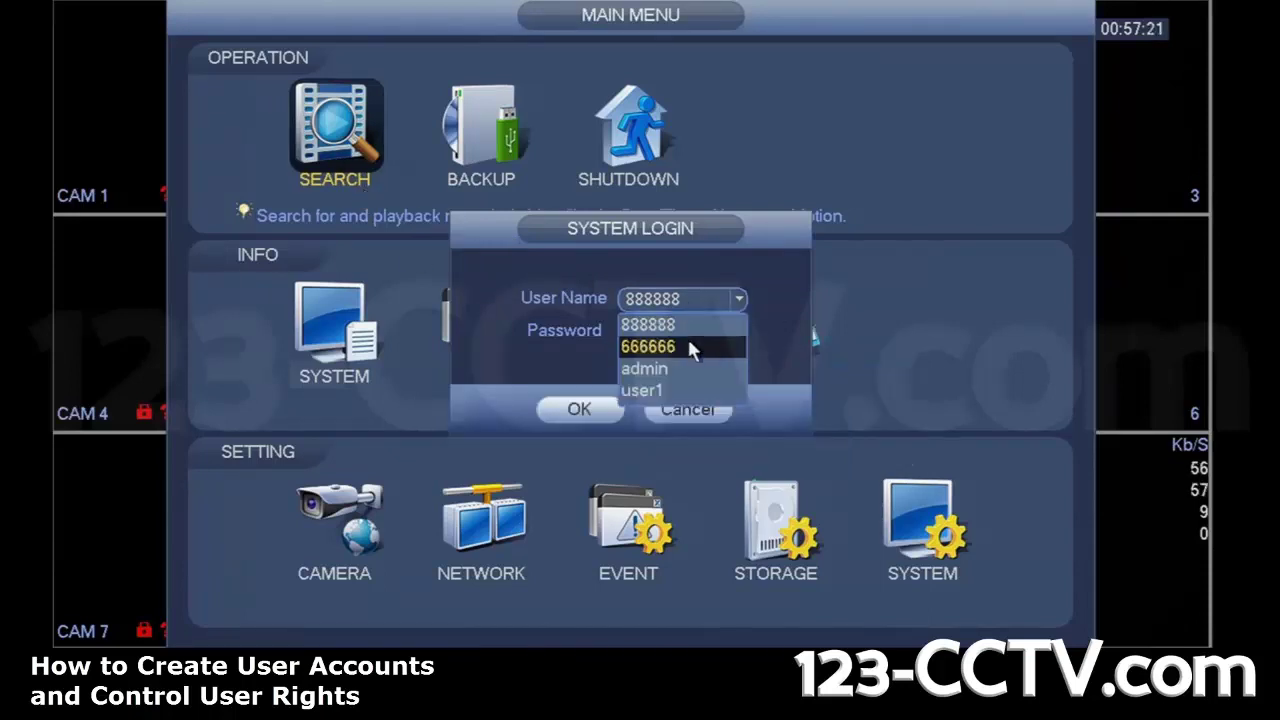
left_click(668, 386)
- Test user1's access to Search by submitting the account password, and close the login prompt
left_click(648, 336)
left_click(648, 393)
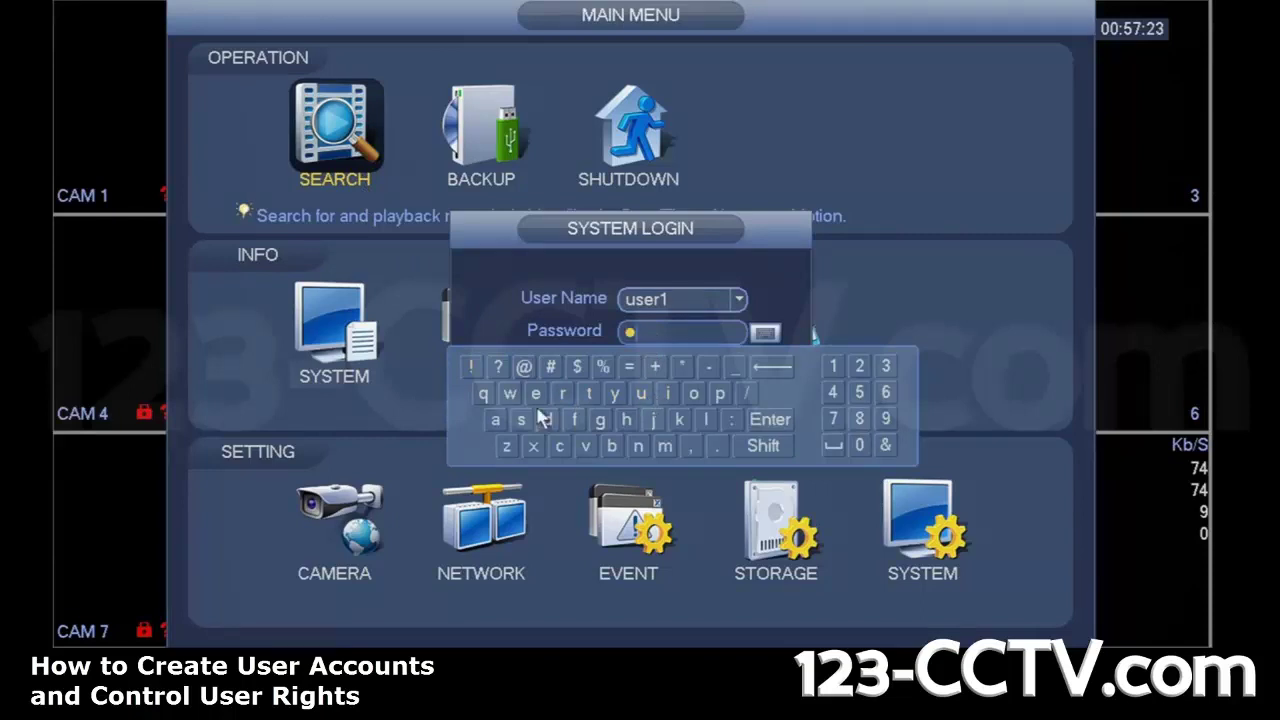
left_click(540, 418)
left_click(548, 406)
left_click(565, 394)
left_click(834, 366)
left_click(783, 302)
left_click(586, 408)
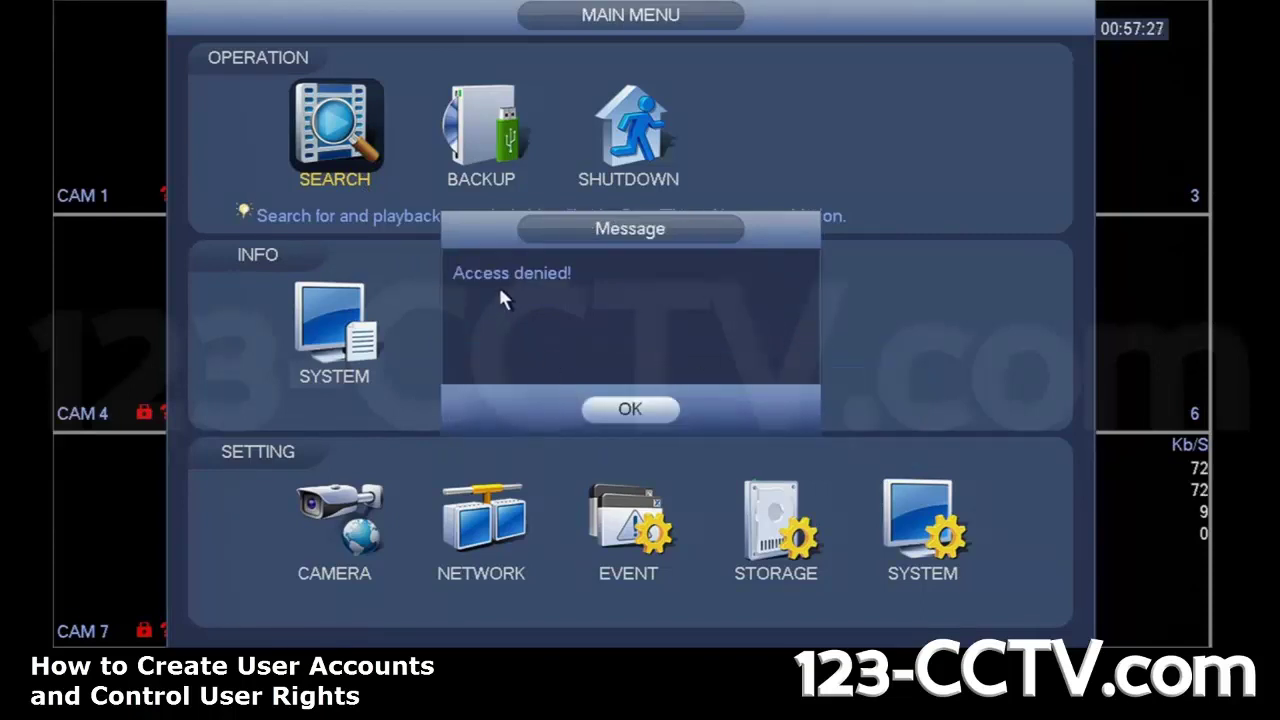
left_click(617, 410)
left_click(626, 330)
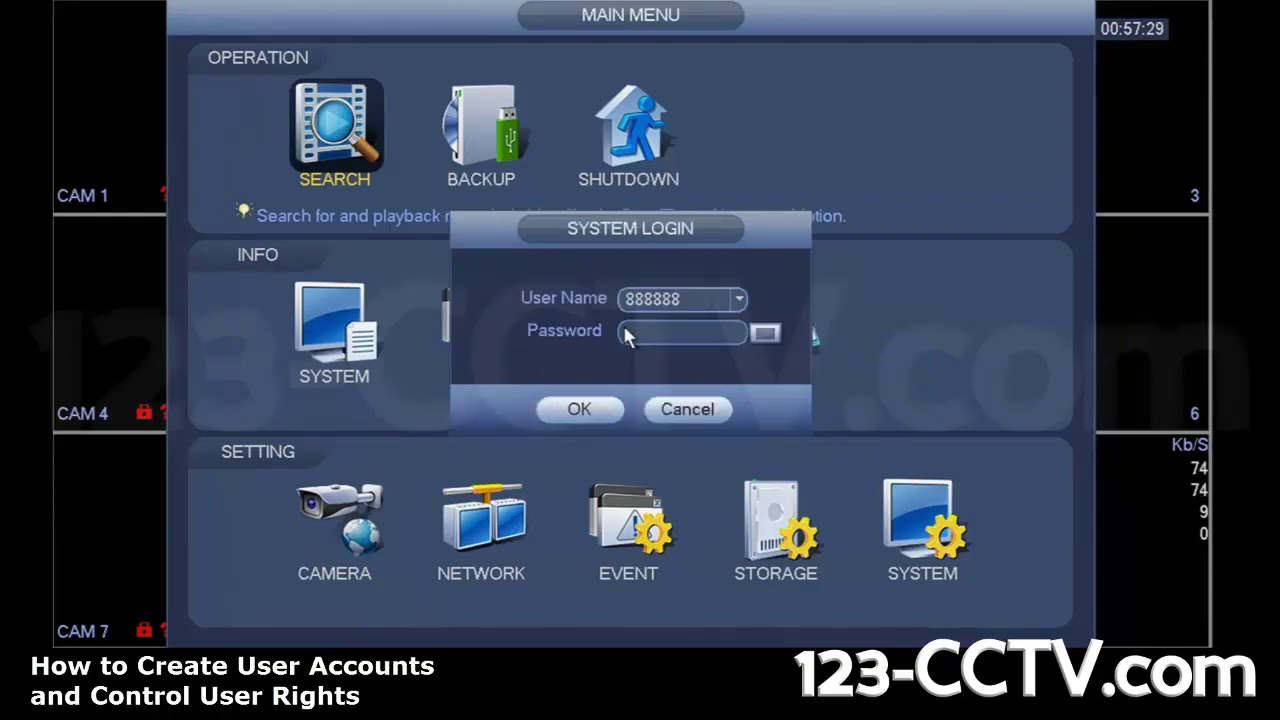
right_click(669, 294)
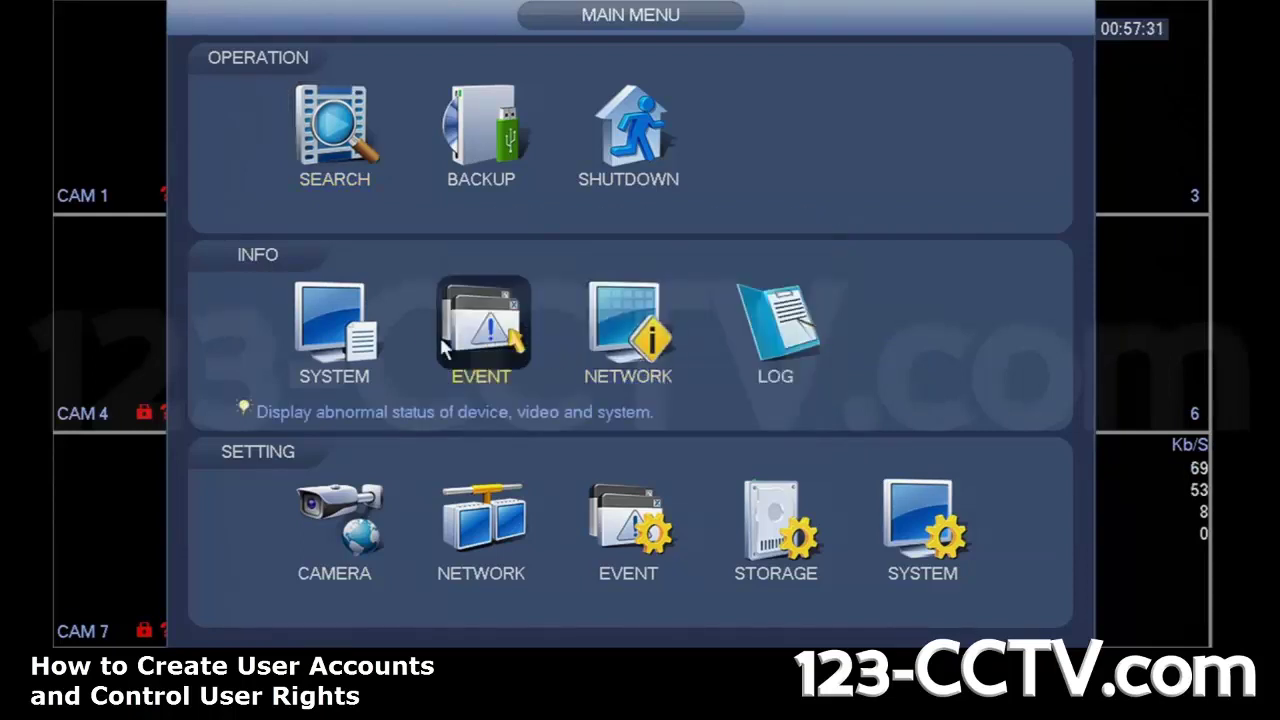
- Return to the live view and check which camera channels are locked for user1
right_click(437, 288)
right_click(910, 166)
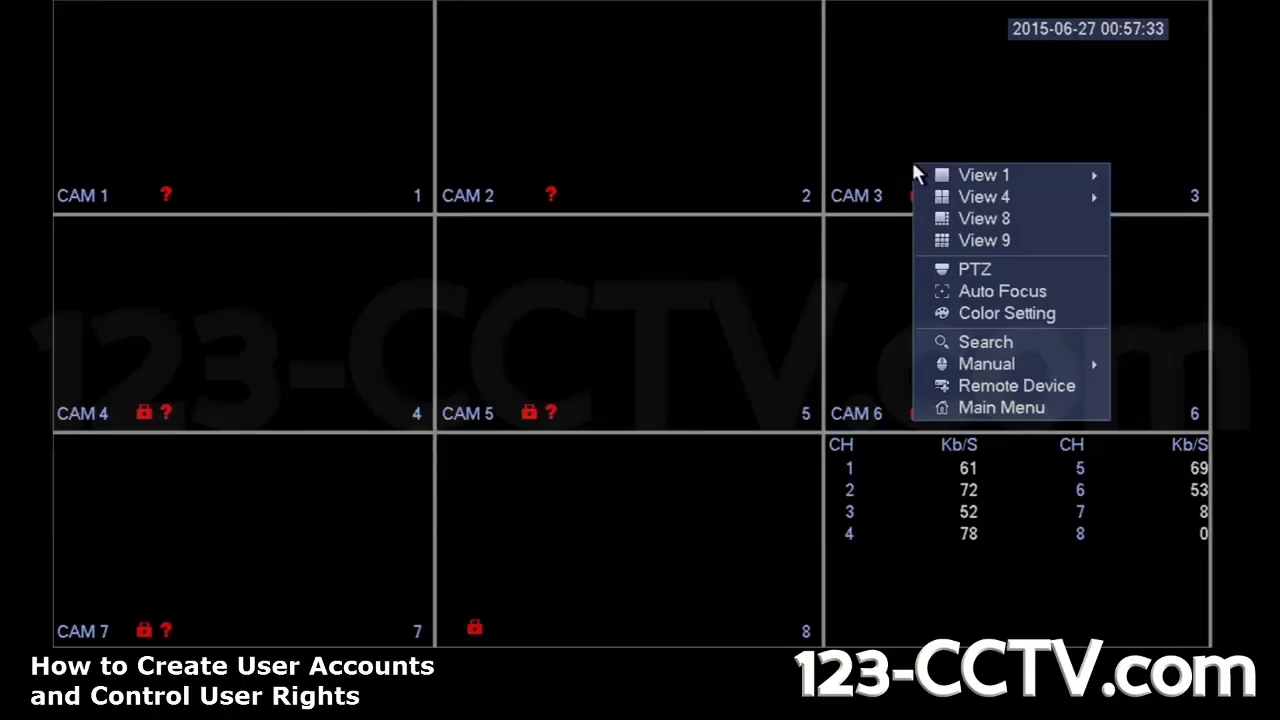
right_click(590, 288)
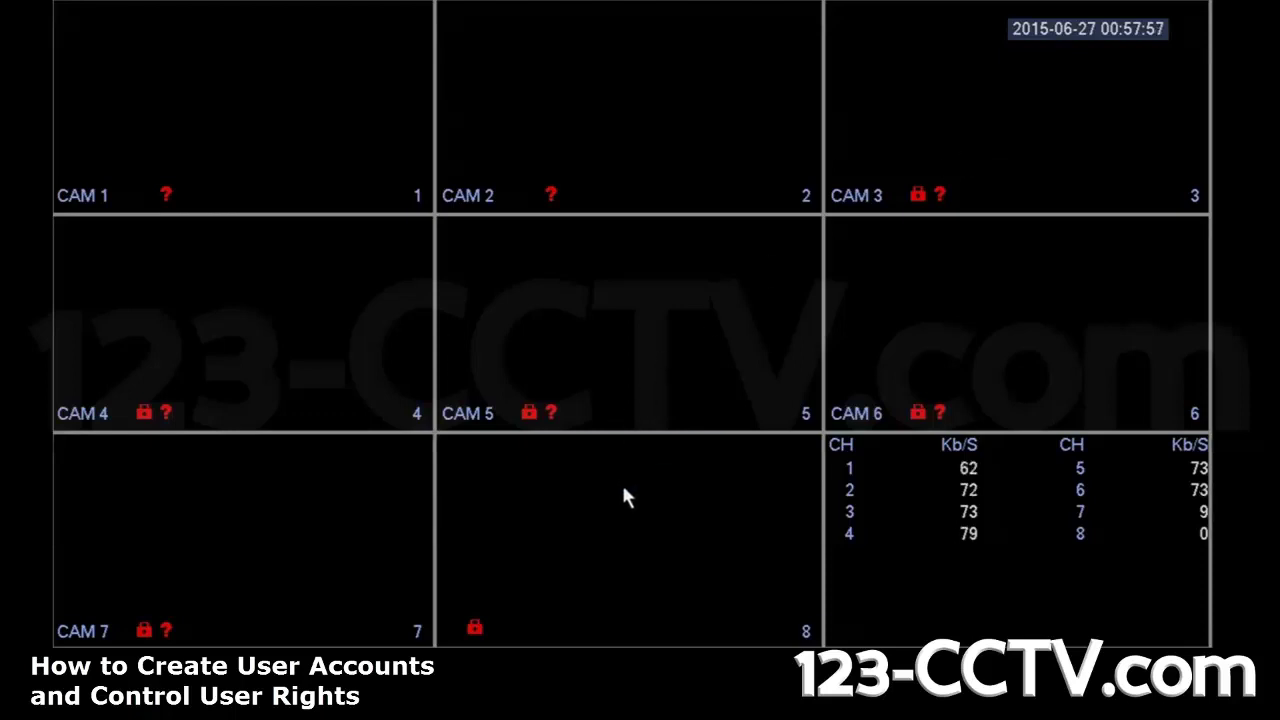
- Open the system settings as user1 and test access to the General and ATM/POS pages, cancelling each login prompt
right_click(604, 266)
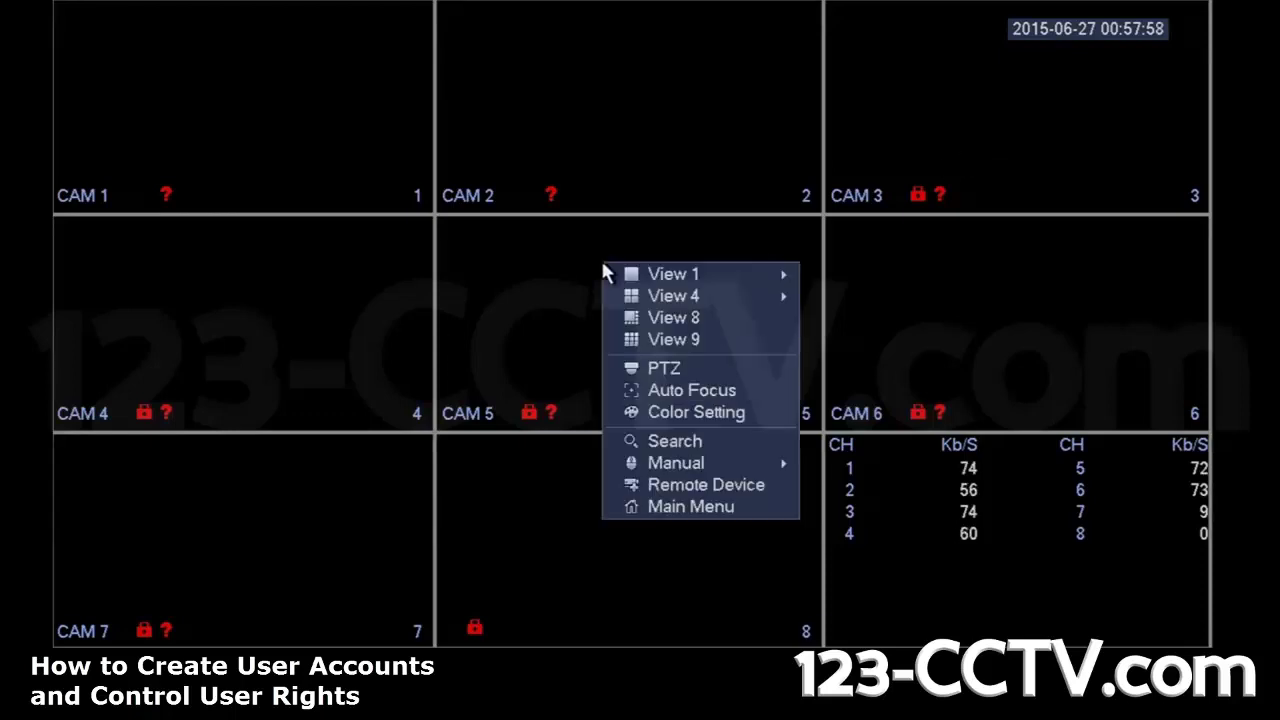
left_click(634, 506)
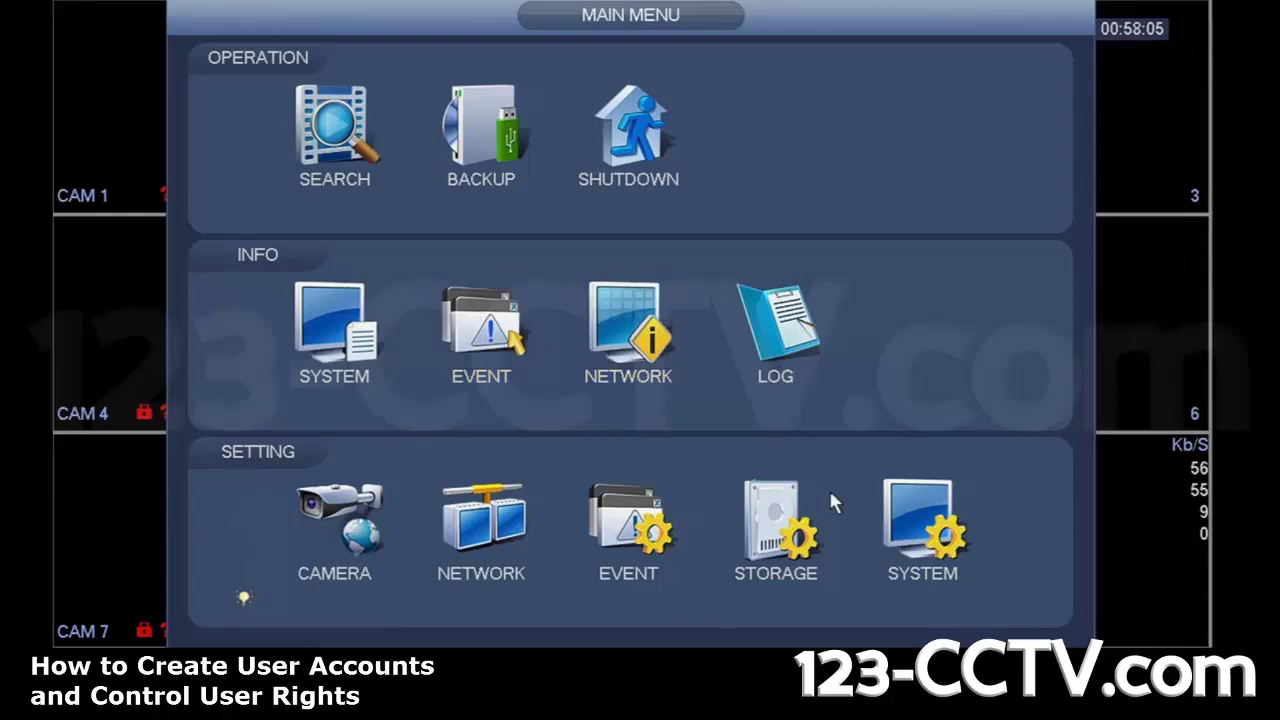
left_click(905, 518)
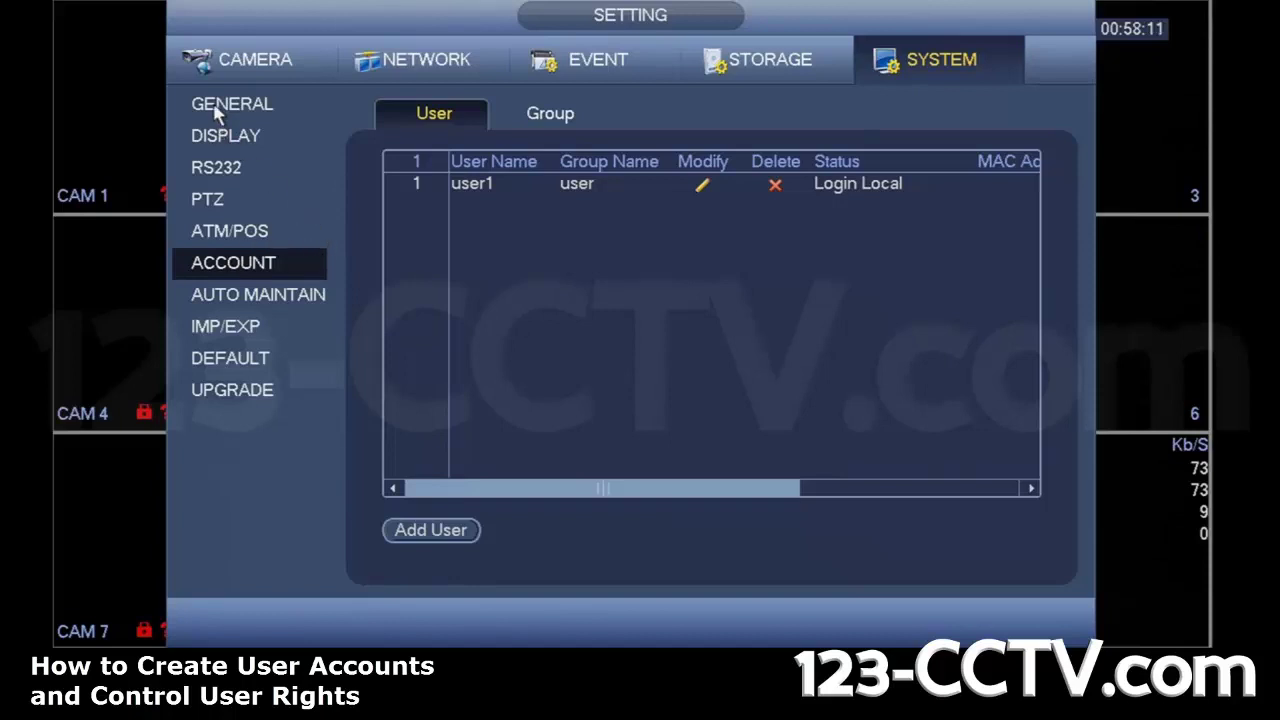
left_click(251, 104)
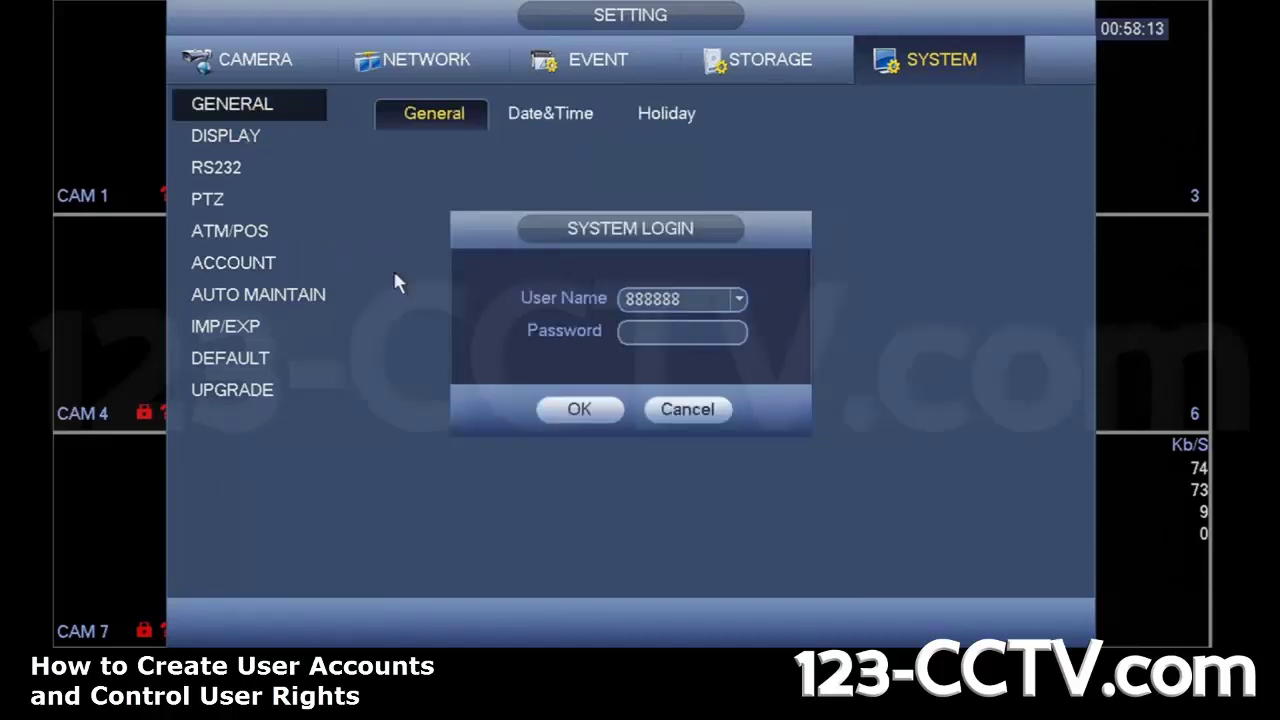
left_click(707, 418)
left_click(282, 232)
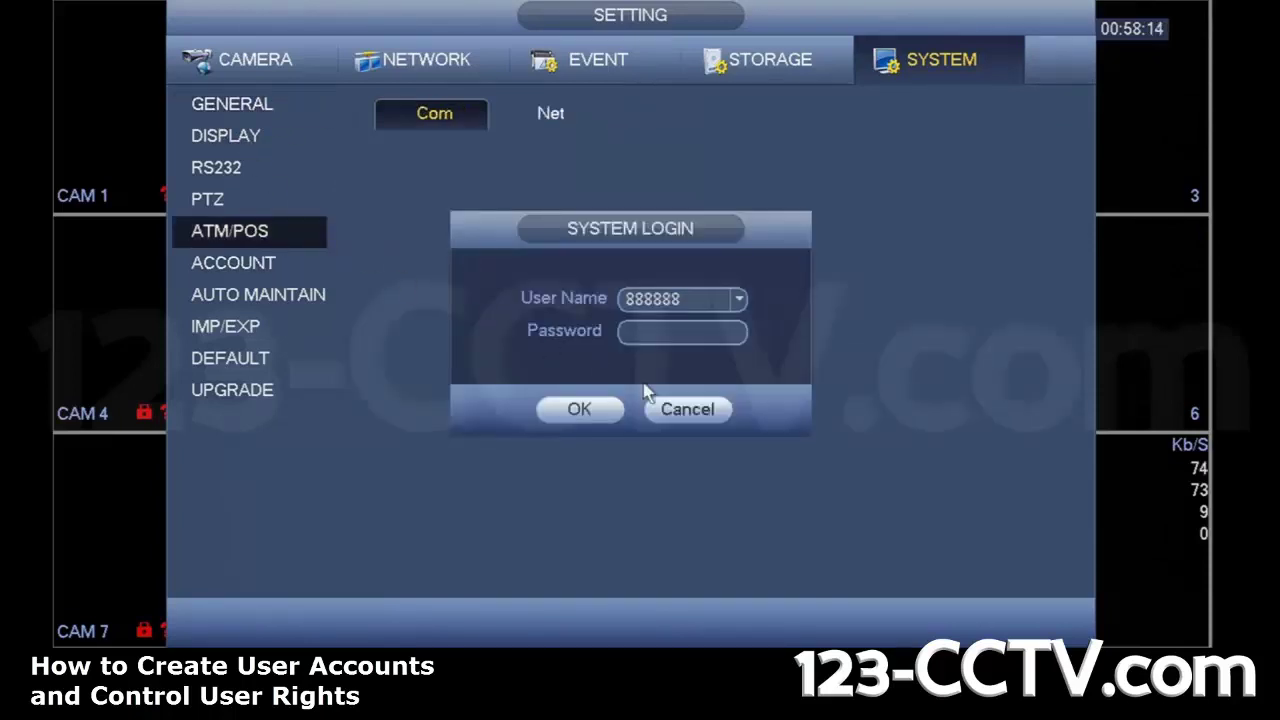
left_click(714, 413)
- Try to add a user from user1's account list and cancel the login prompt
left_click(266, 270)
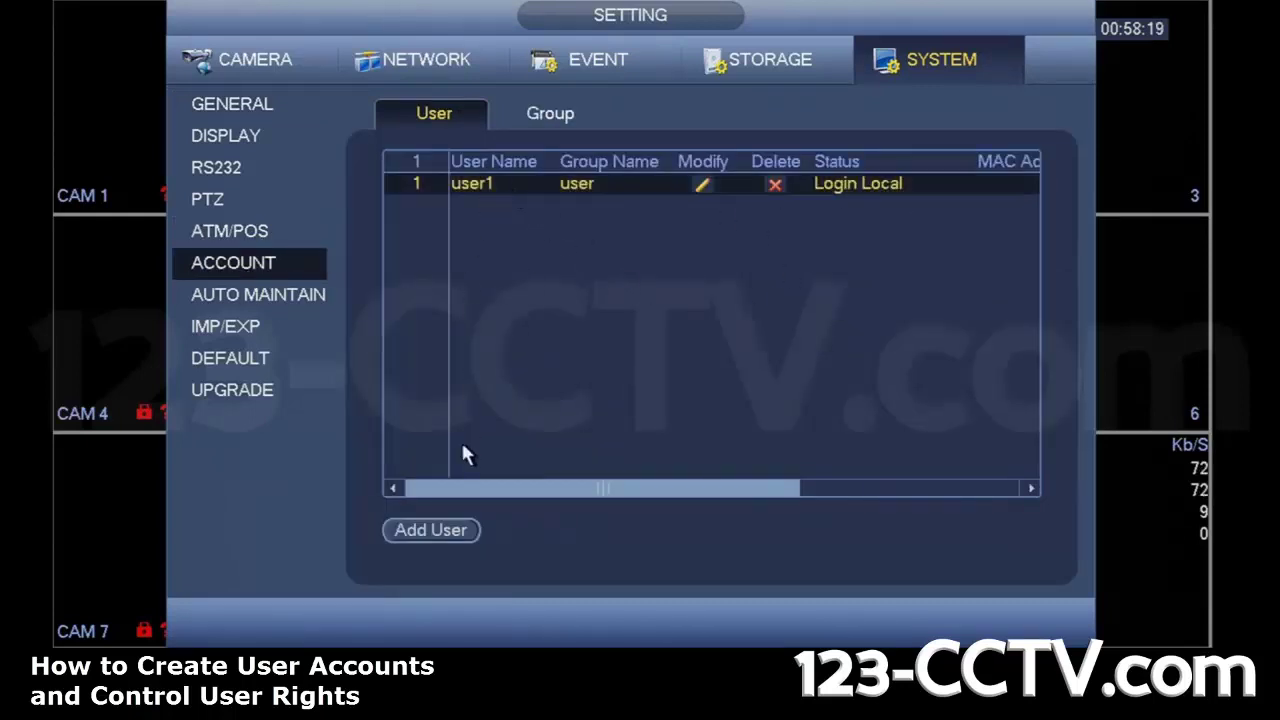
left_click(432, 531)
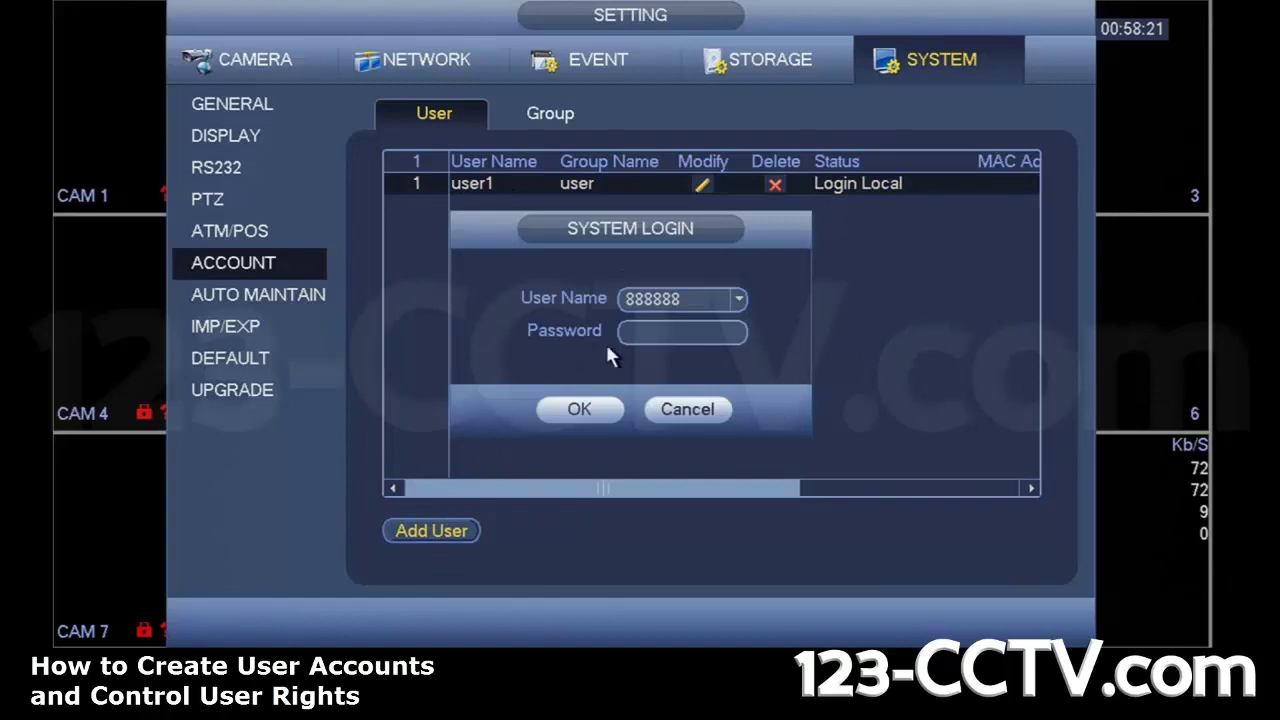
left_click(669, 331)
left_click(700, 409)
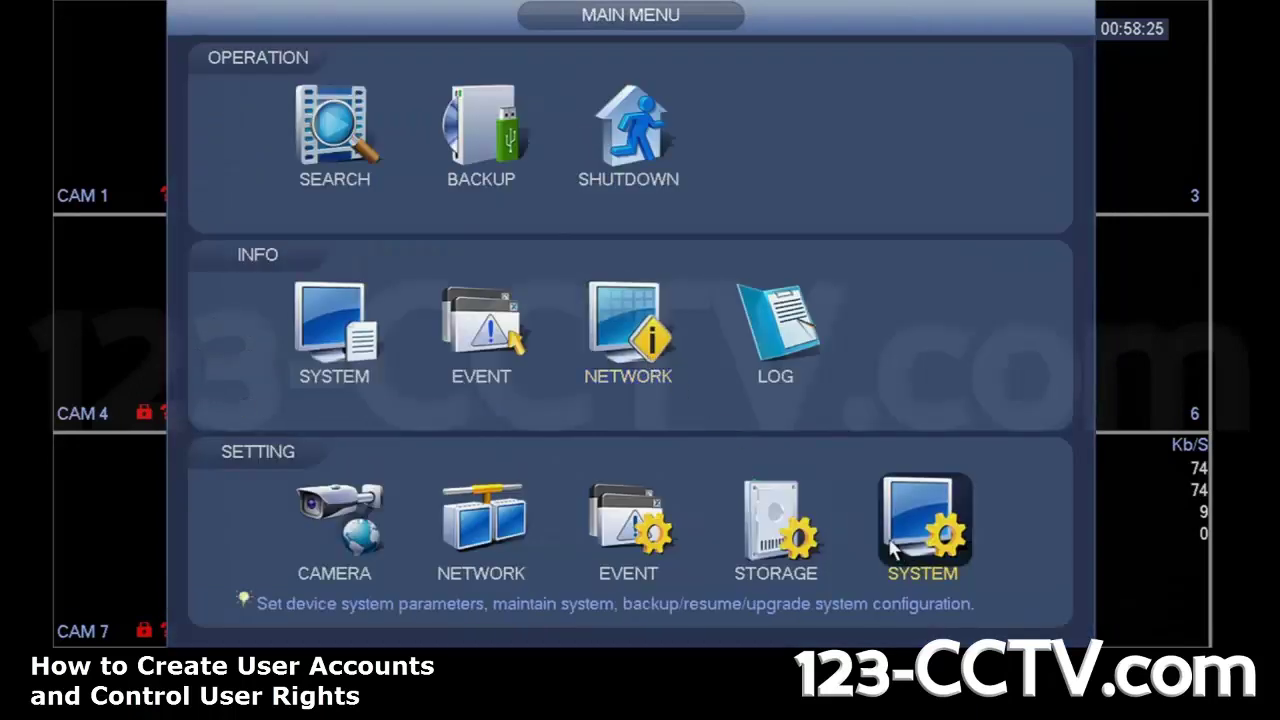
- Leave the system settings and log out user1
left_click(895, 540)
right_click(869, 515)
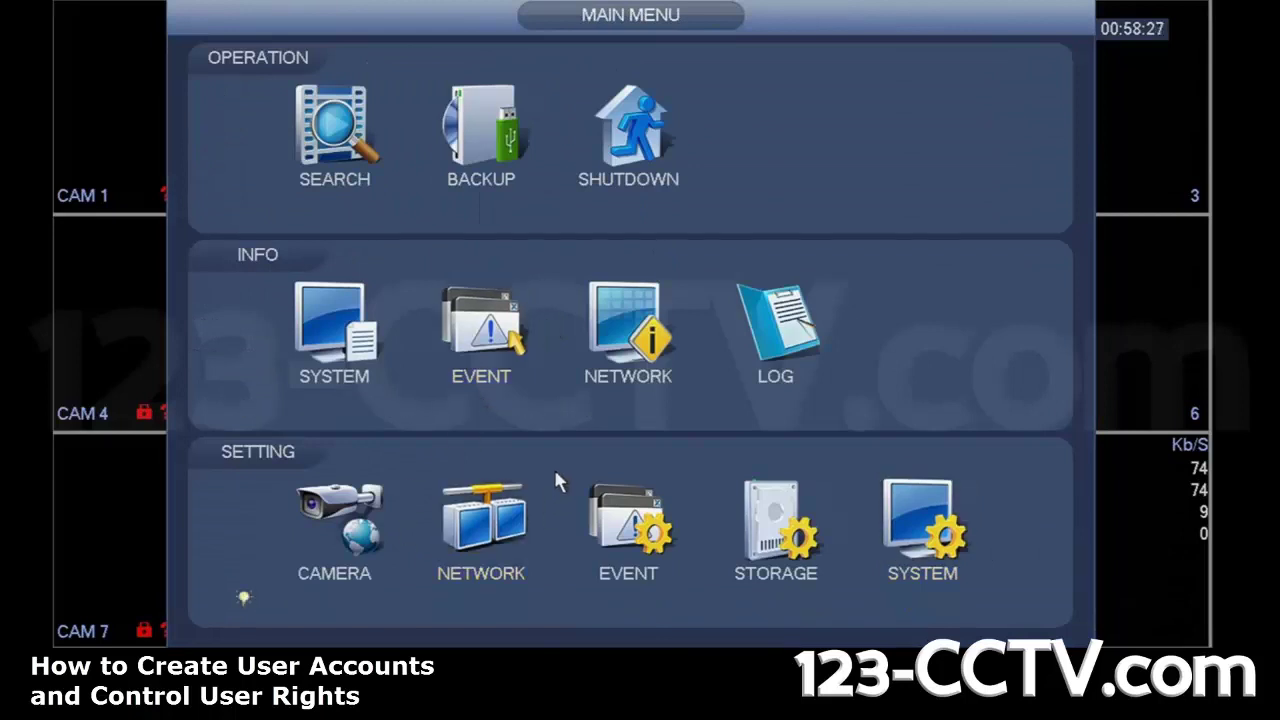
left_click(630, 128)
left_click(624, 322)
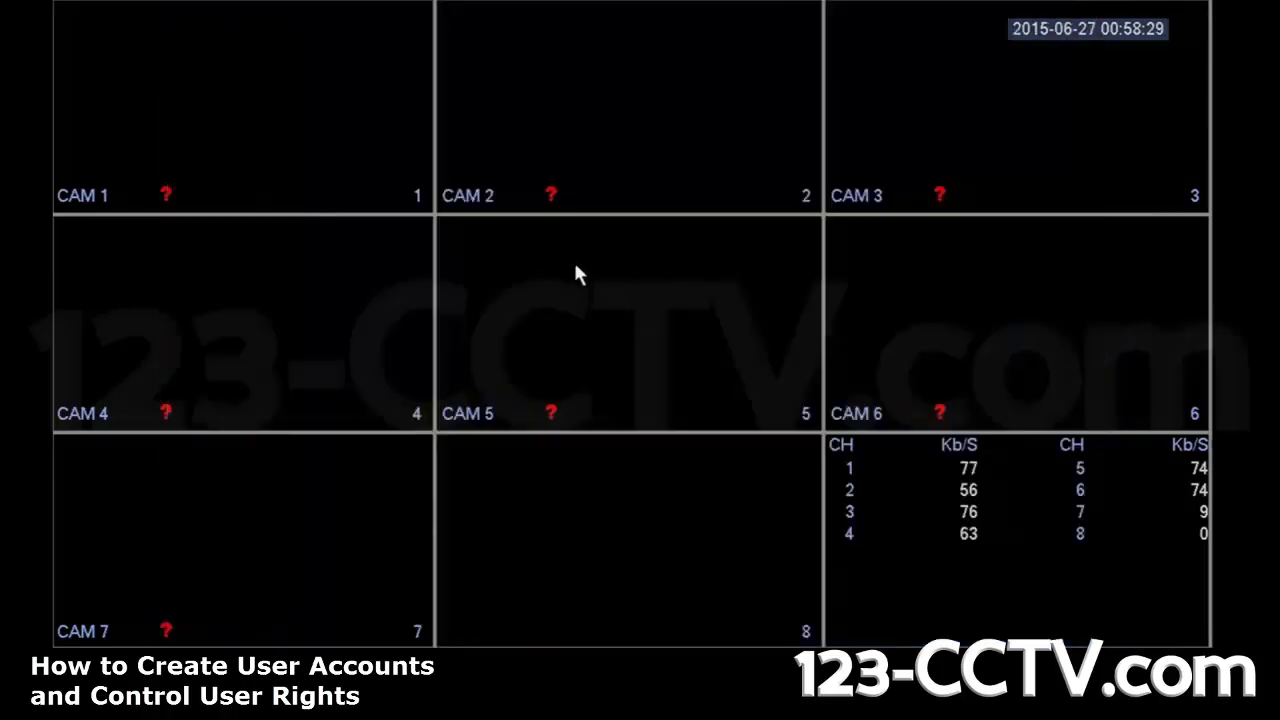
- Log in to the main menu with the default administrator account by entering its password
right_click(577, 262)
left_click(622, 508)
left_click(674, 331)
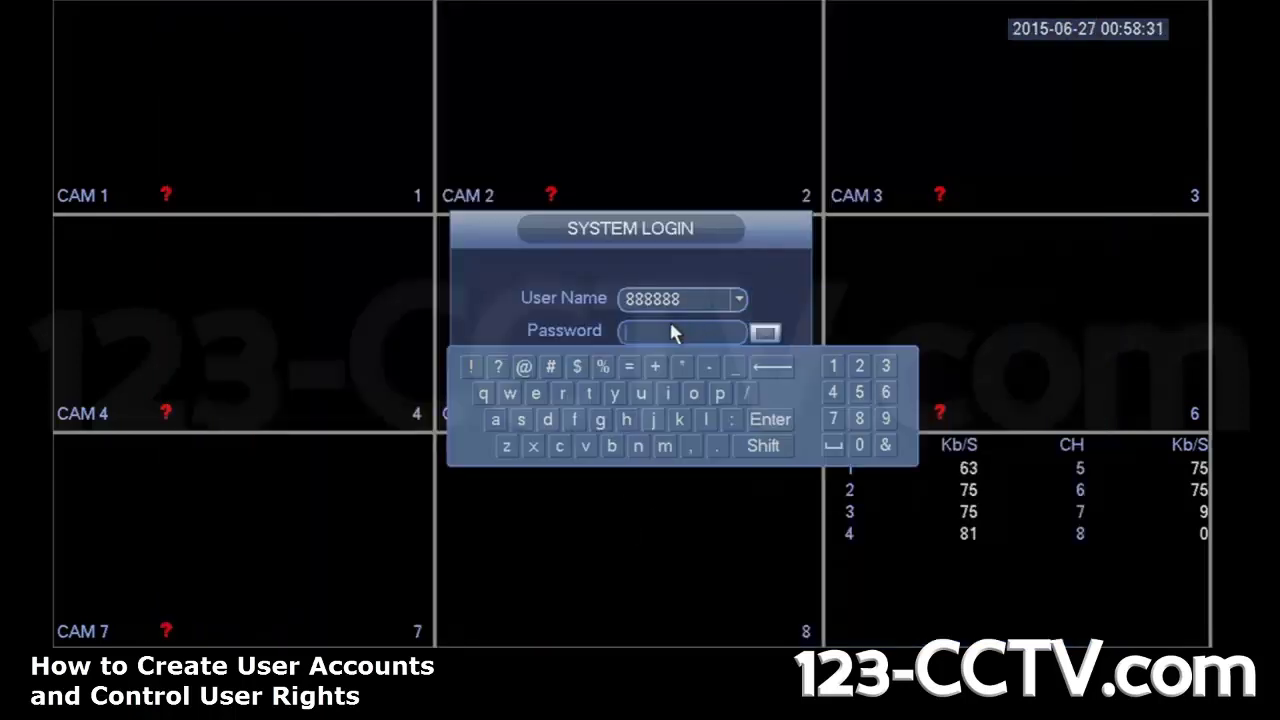
left_click(862, 421)
left_click(862, 420)
left_click(862, 420)
left_click(862, 420)
left_click(770, 419)
left_click(575, 408)
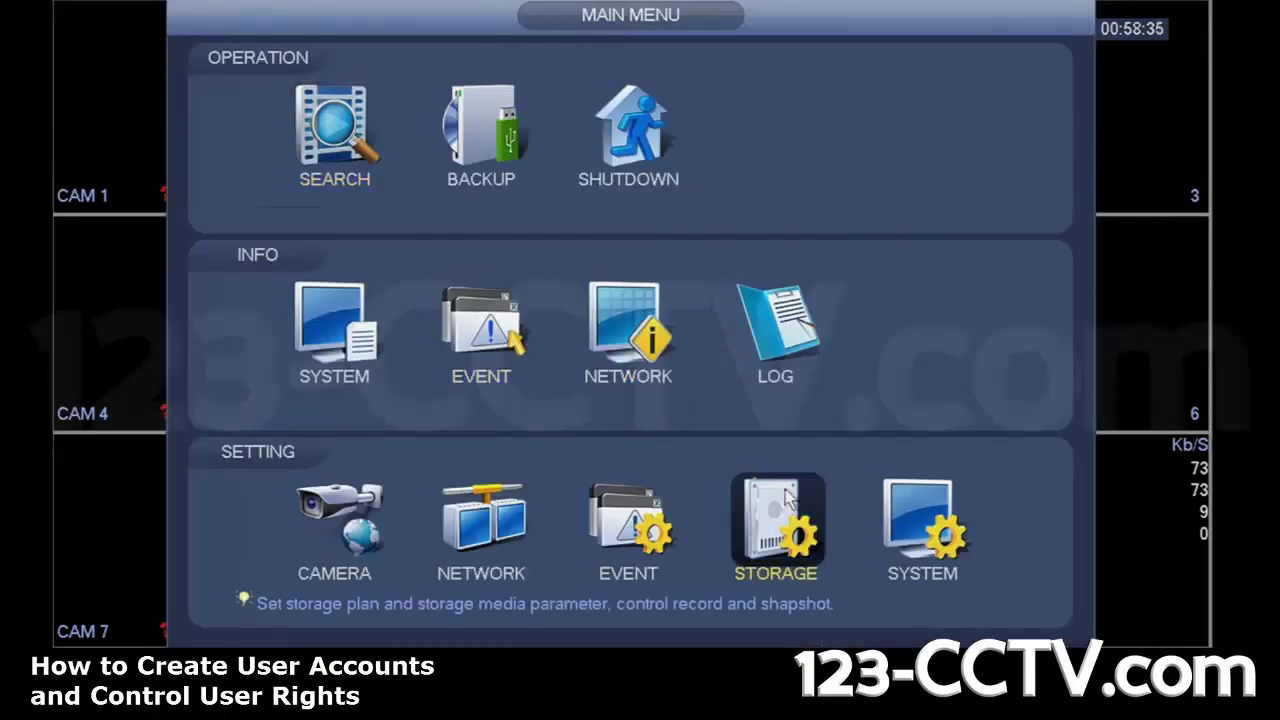
- Modify user1 in the system account settings to allow playback of channel 1 only, save the change and leave the settings
left_click(893, 505)
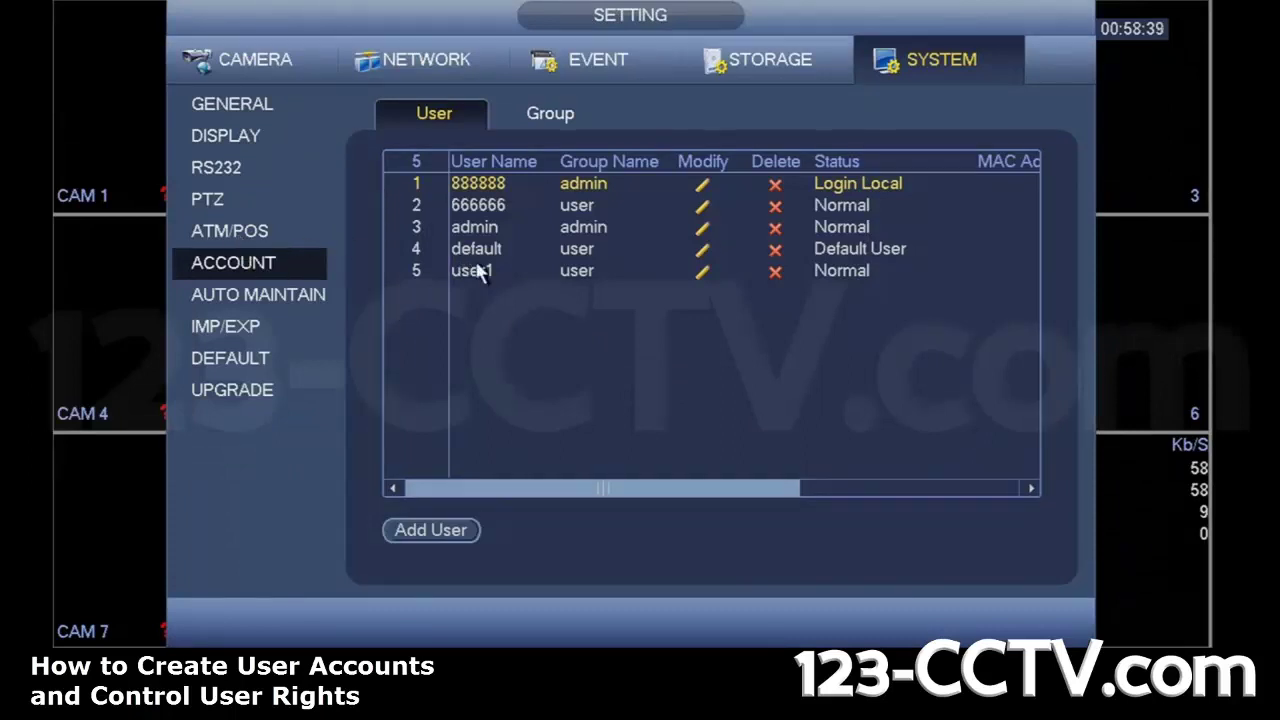
left_click(703, 271)
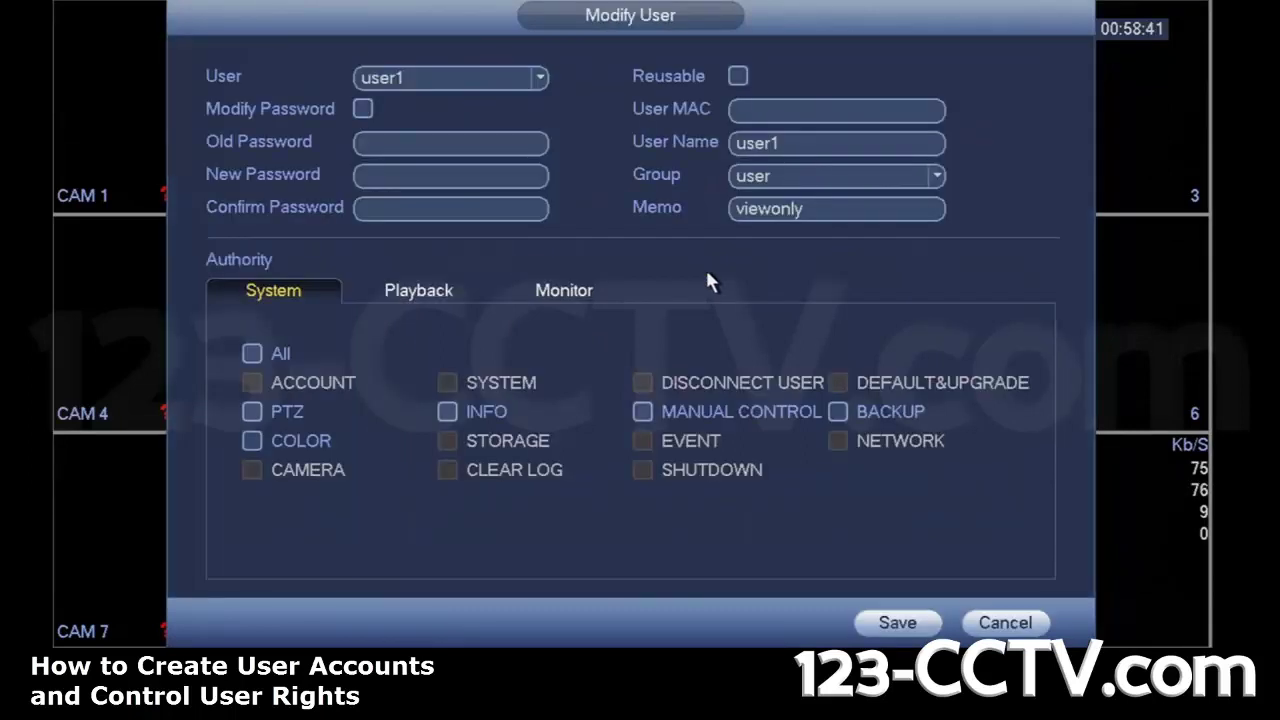
left_click(430, 292)
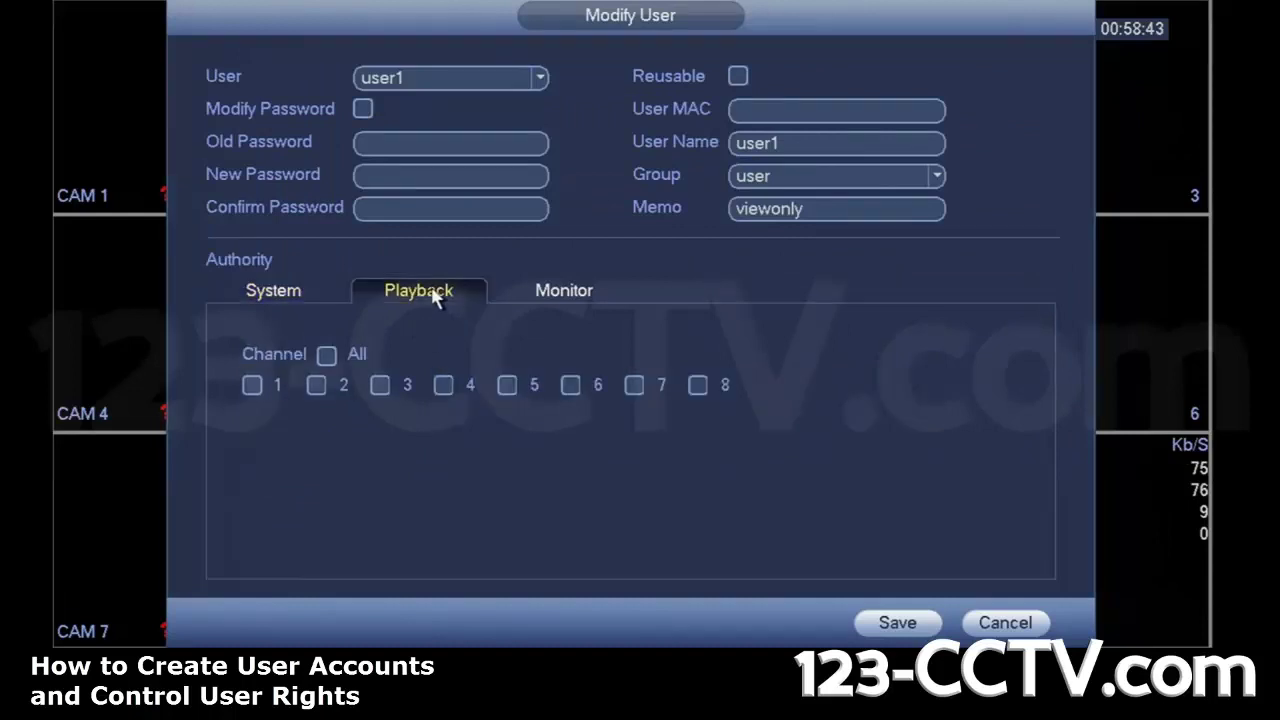
left_click(326, 356)
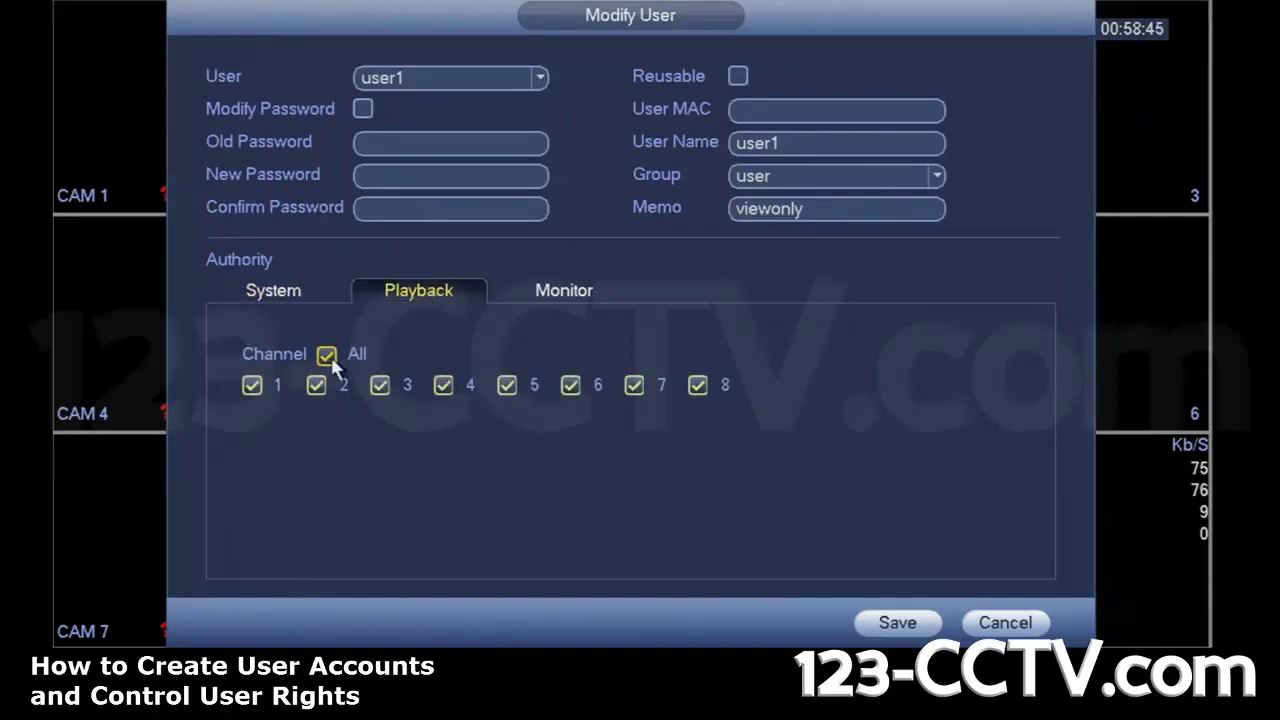
left_click(327, 356)
left_click(251, 385)
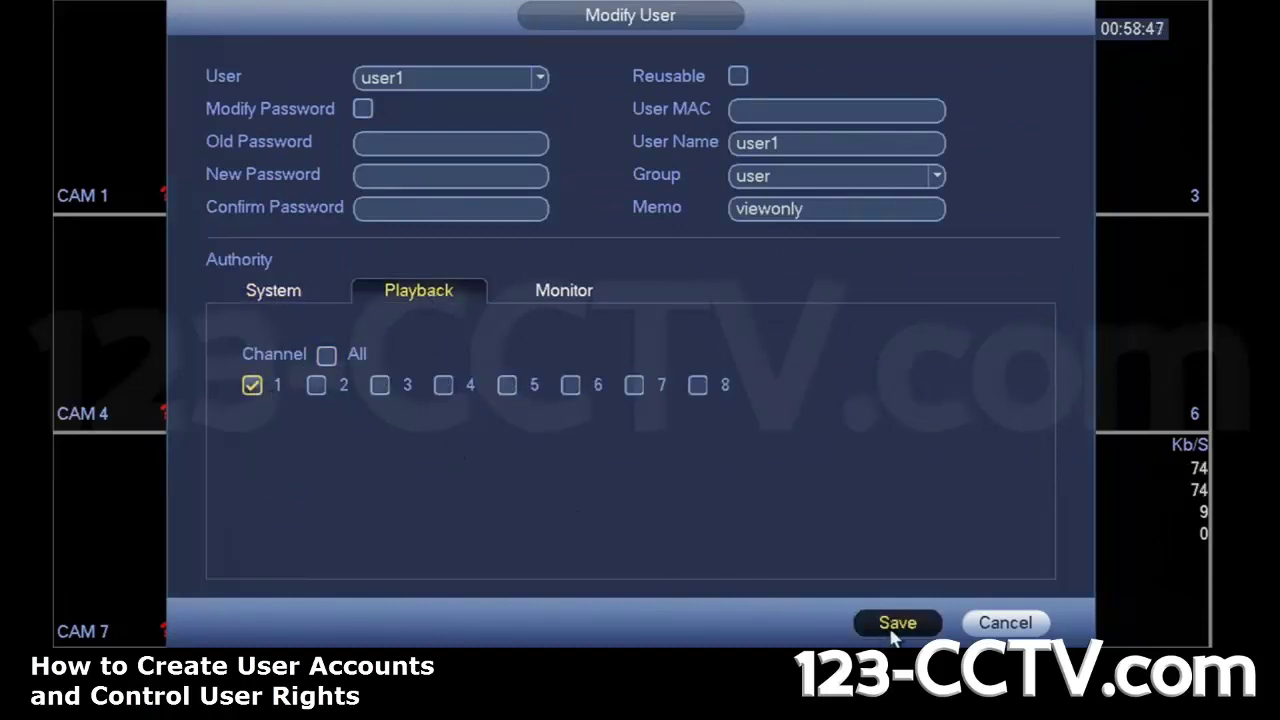
left_click(514, 298)
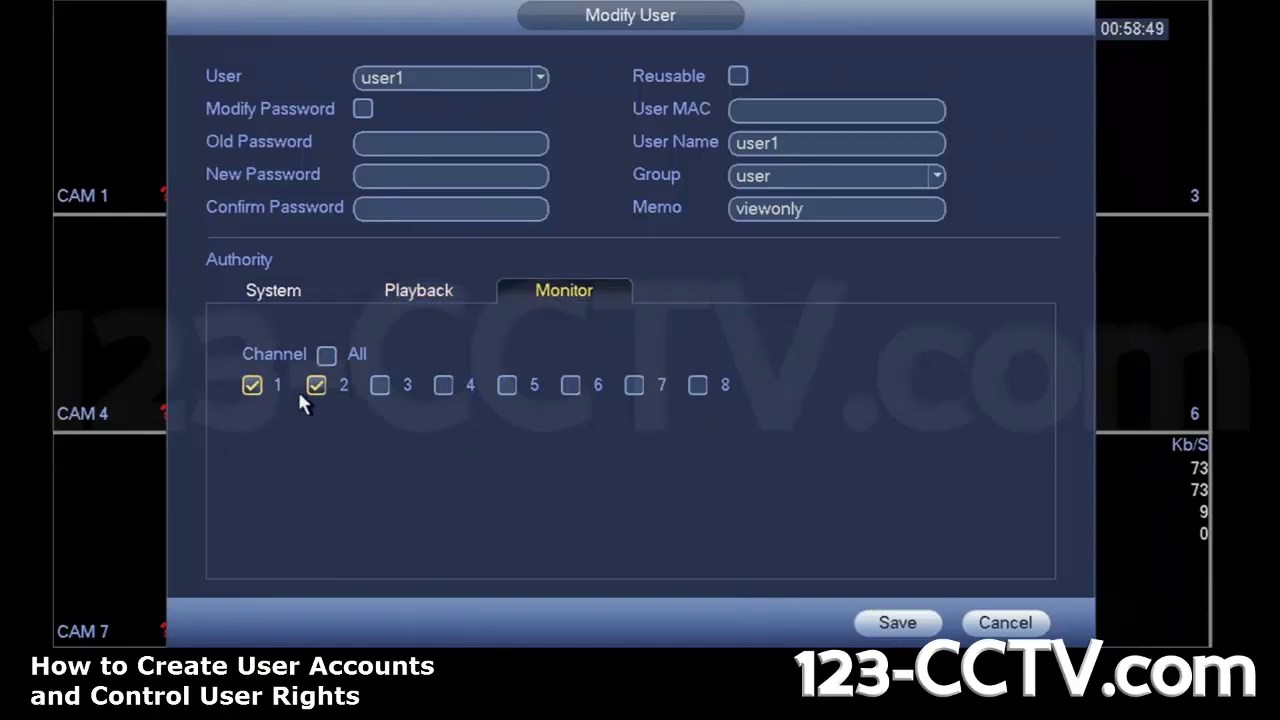
left_click(423, 298)
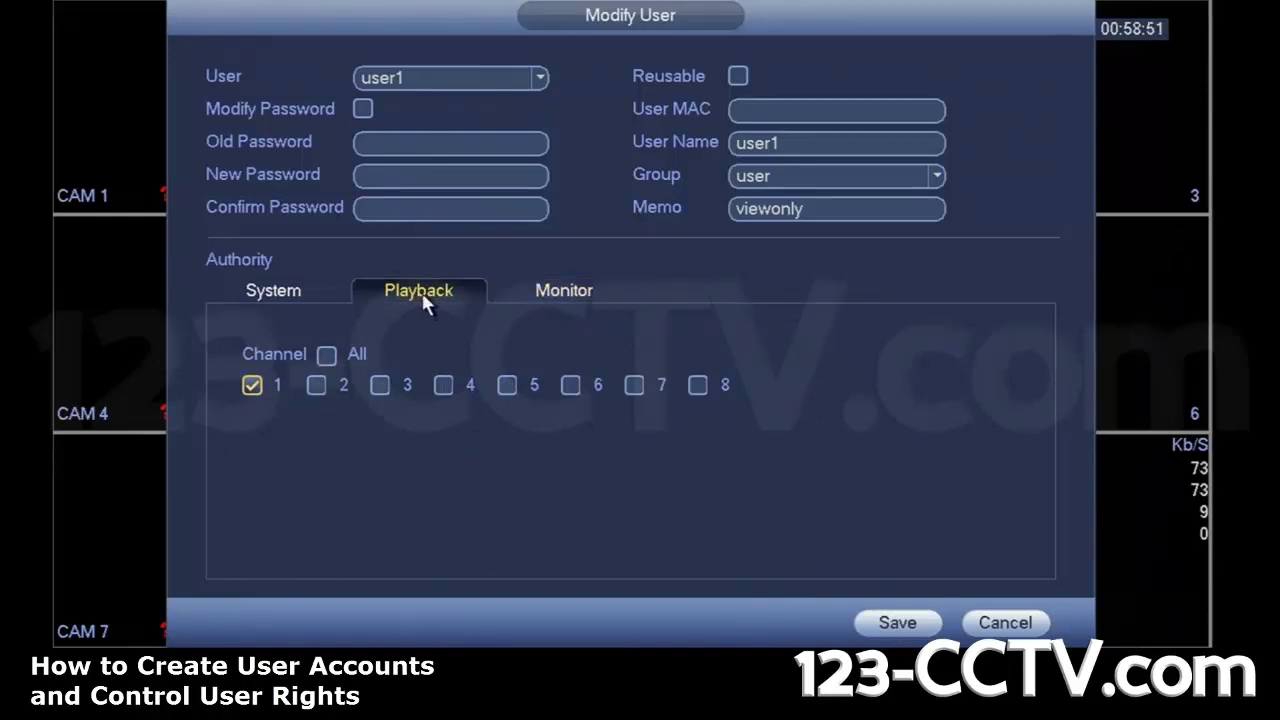
left_click(897, 622)
right_click(594, 506)
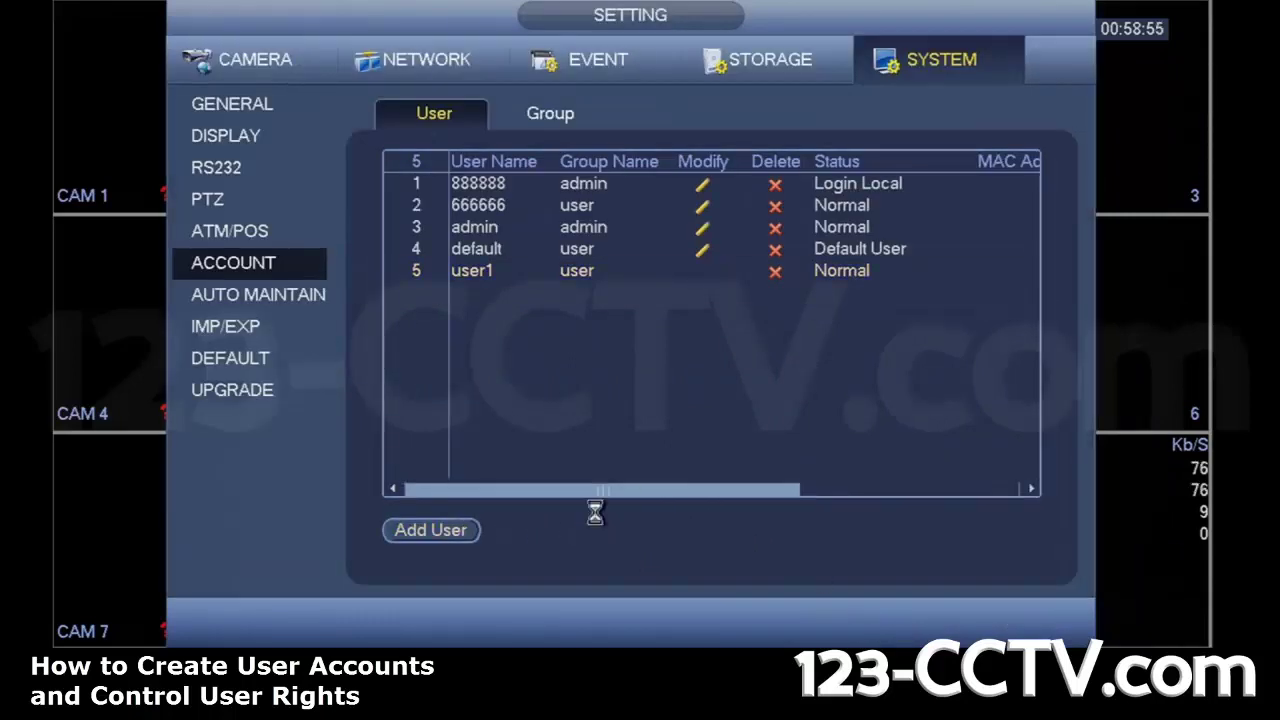
- Reopen user1 from the system account settings, check its playback rights and save the account again
left_click(601, 139)
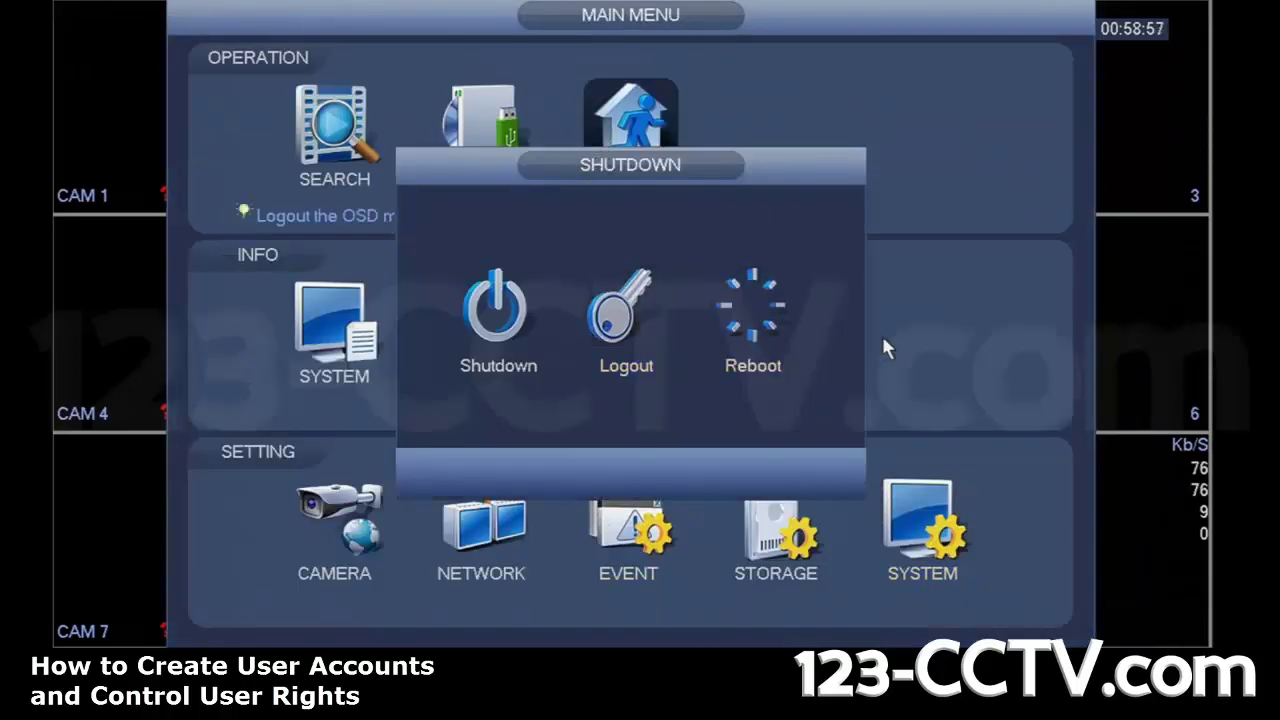
right_click(846, 462)
left_click(922, 540)
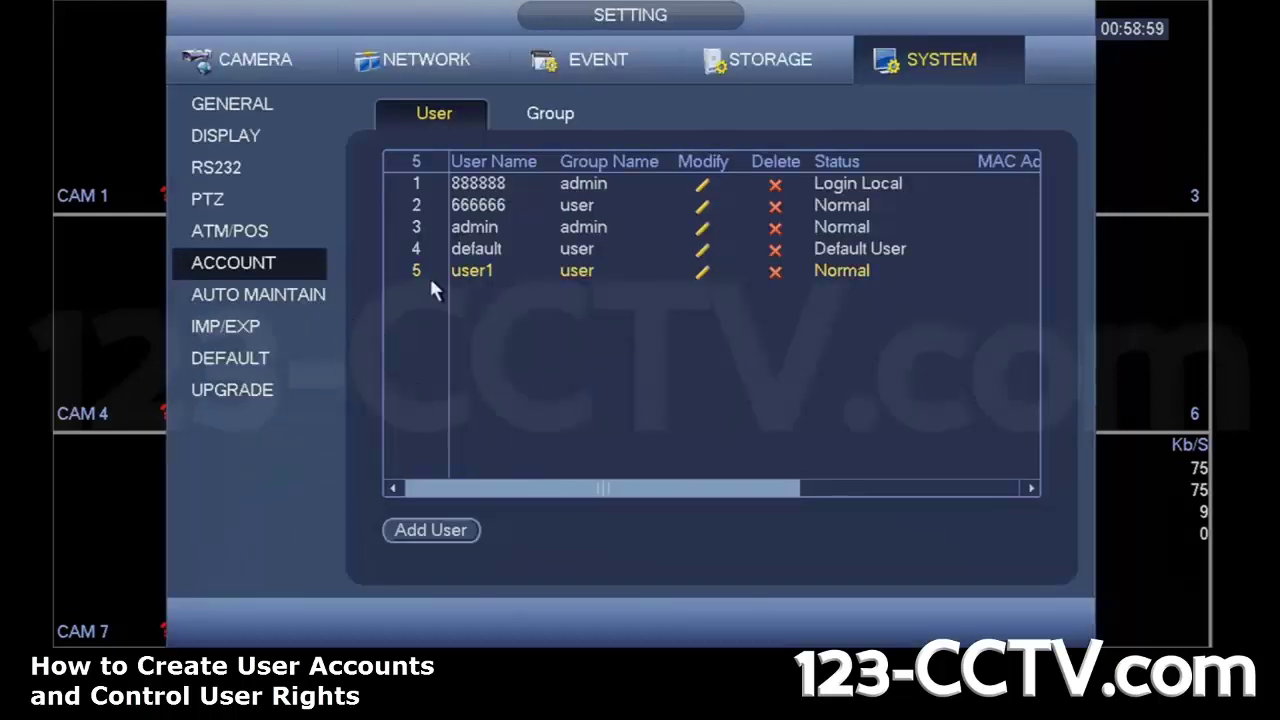
left_click(705, 272)
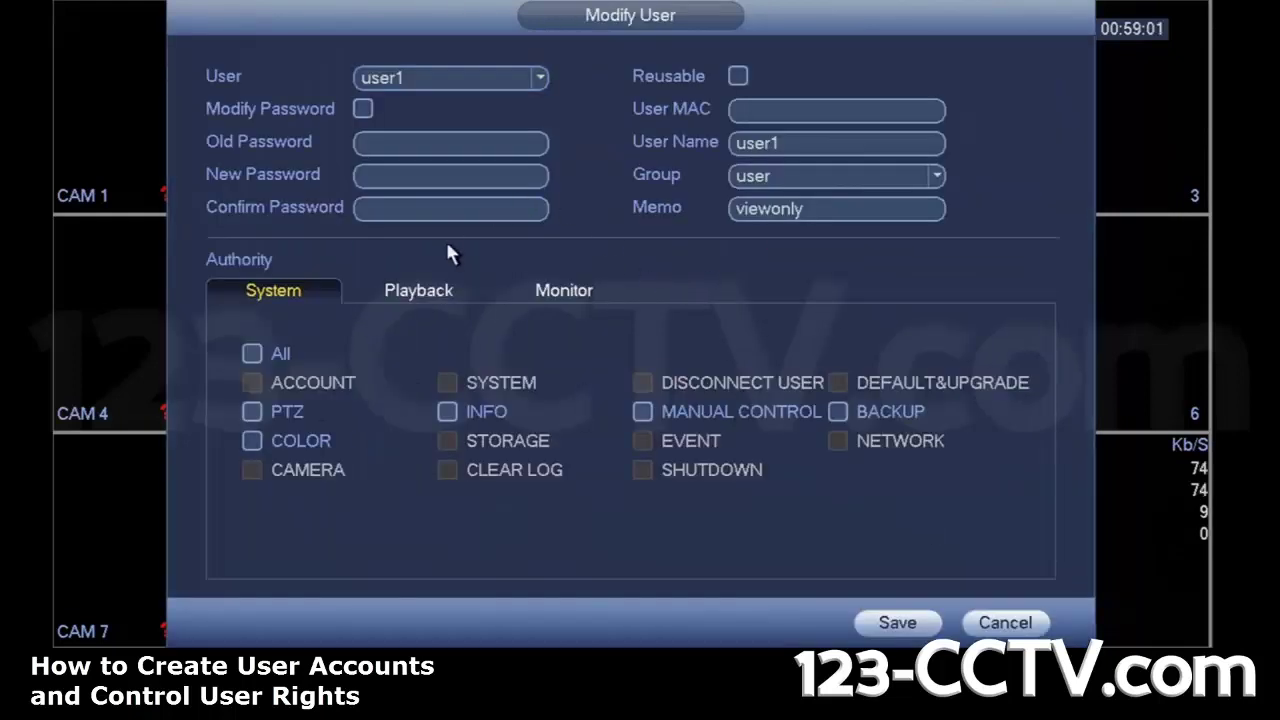
left_click(415, 298)
left_click(895, 621)
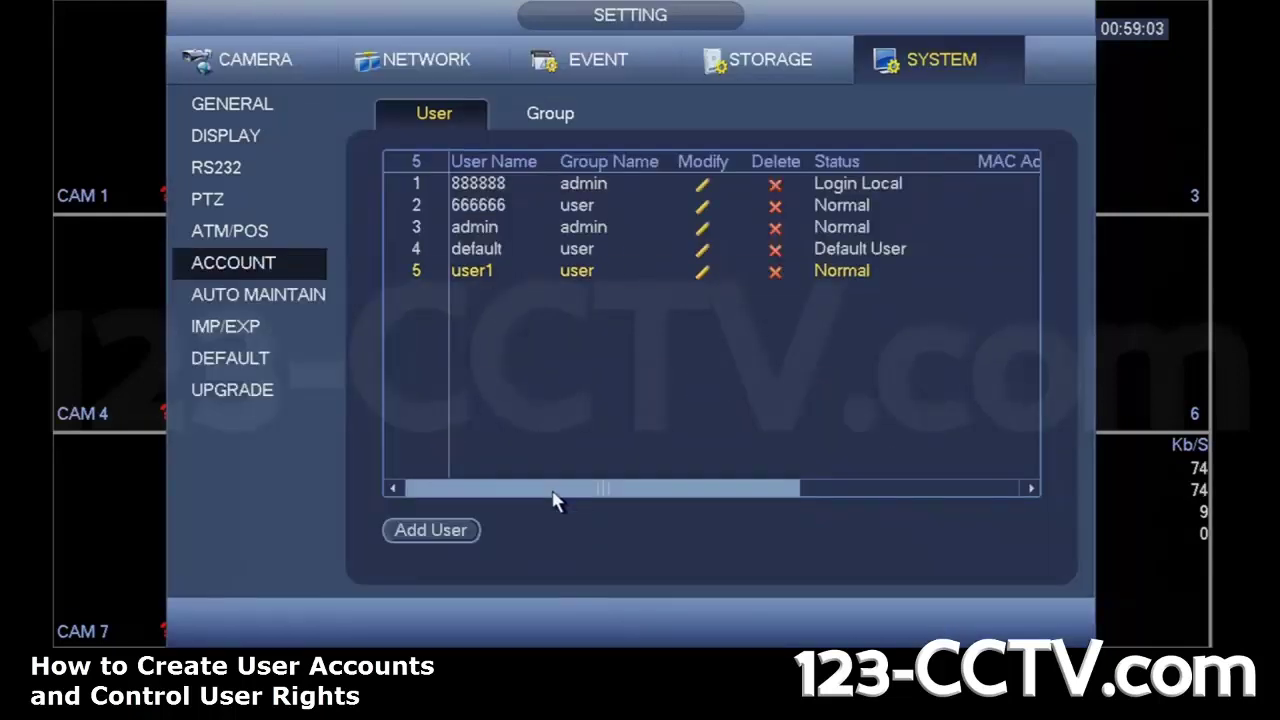
- Leave the system settings and log out the administrator account
right_click(557, 500)
left_click(628, 128)
left_click(605, 306)
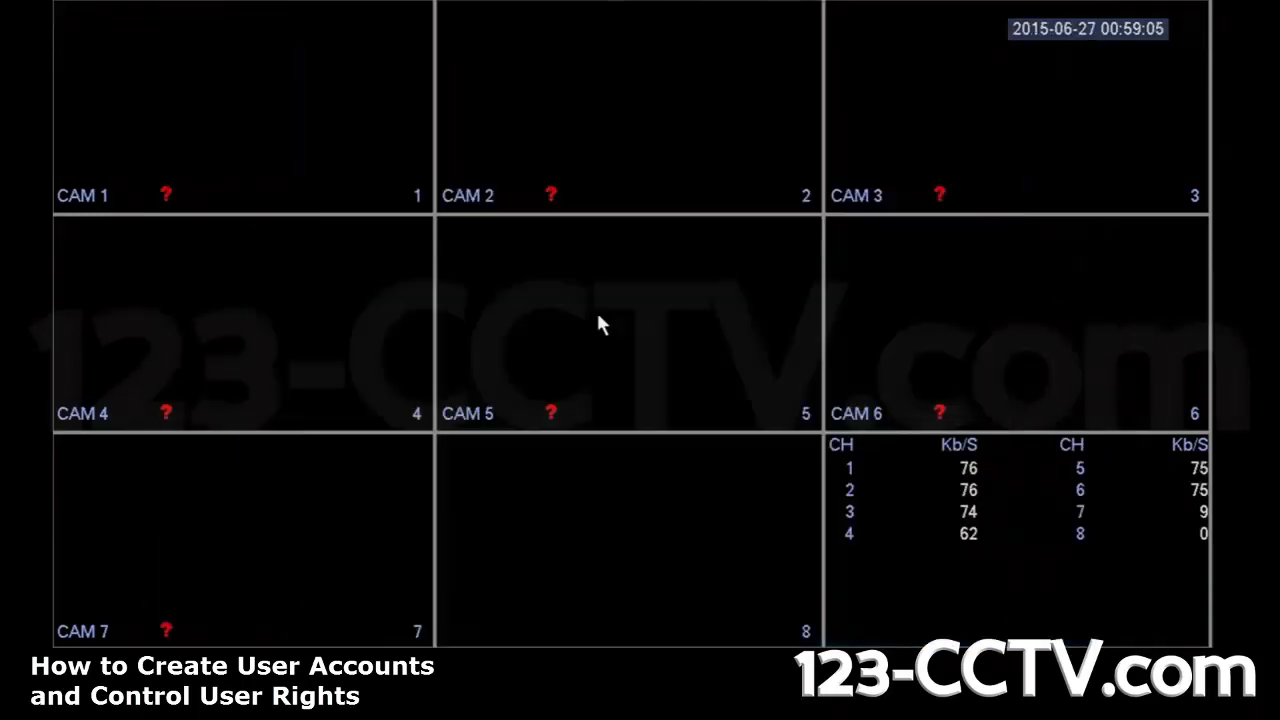
- Request the main menu from the live view and select user1 as the user name for the system login
right_click(566, 238)
left_click(636, 468)
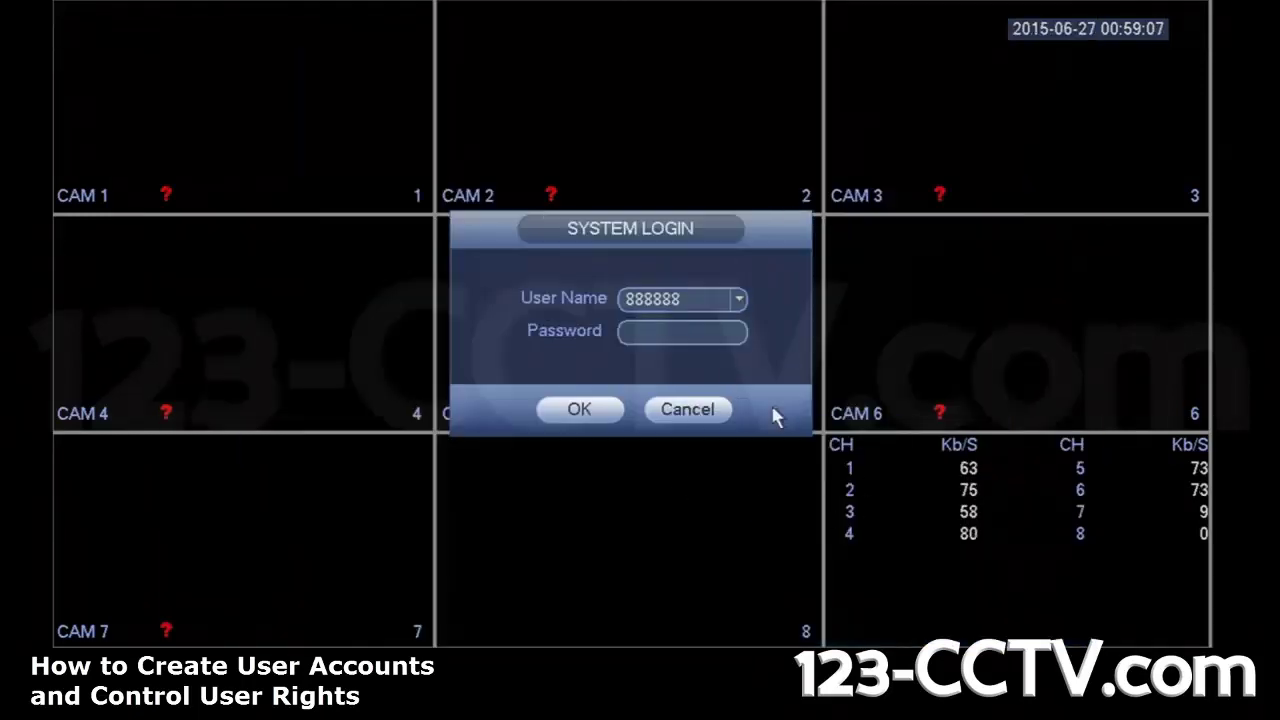
left_click(684, 328)
left_click(770, 419)
left_click(672, 300)
left_click(705, 391)
left_click(630, 330)
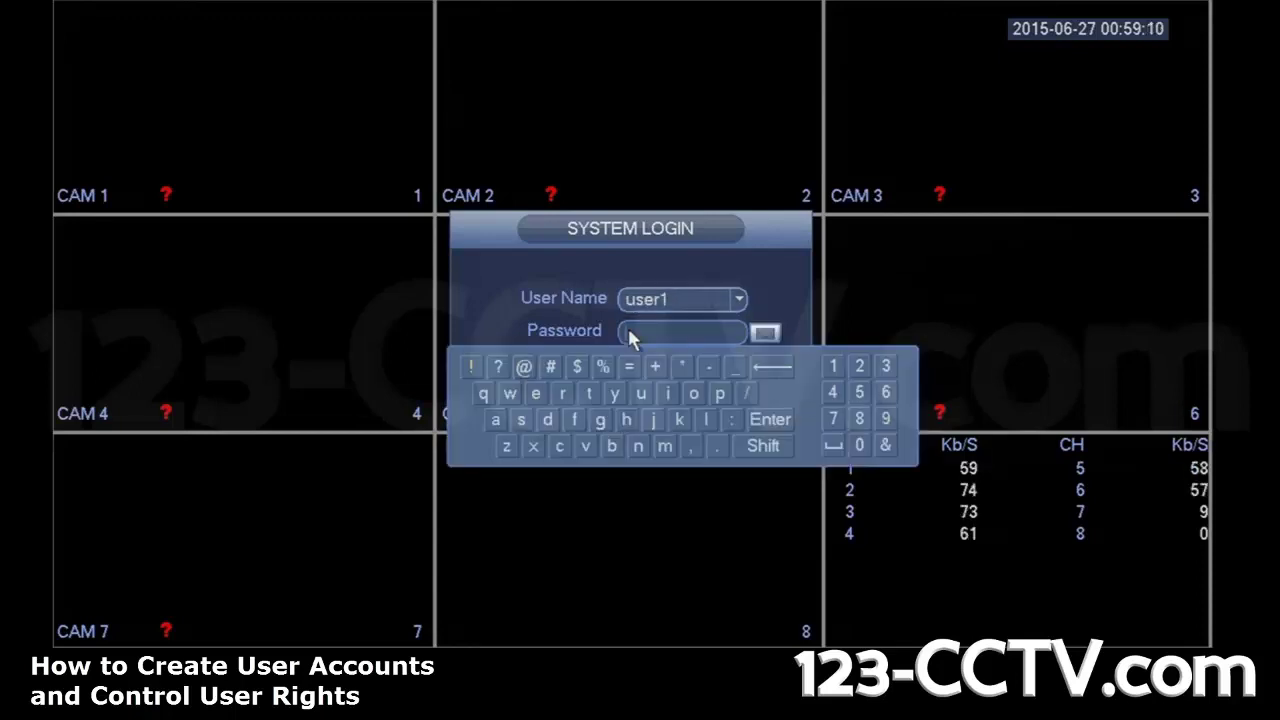
- Try to log in as user1 by entering the account password
left_click(644, 396)
left_click(521, 419)
left_click(536, 393)
left_click(562, 393)
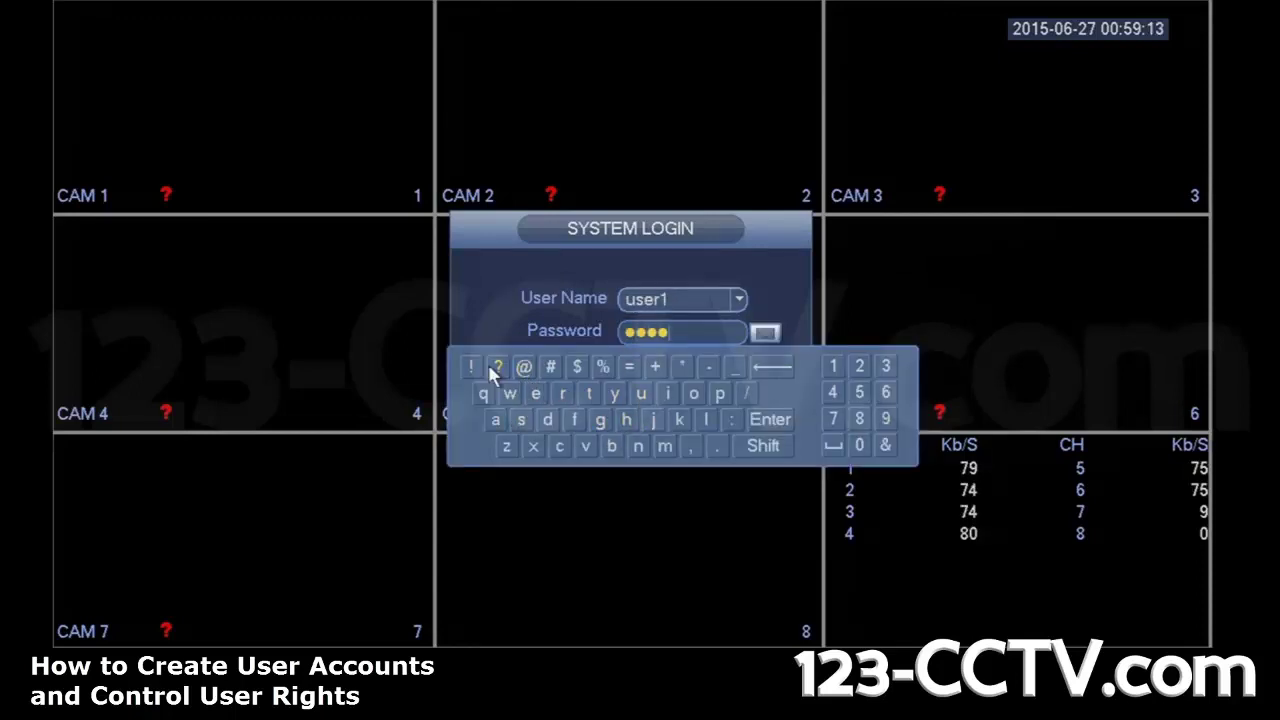
left_click(491, 367)
left_click(706, 322)
left_click(586, 409)
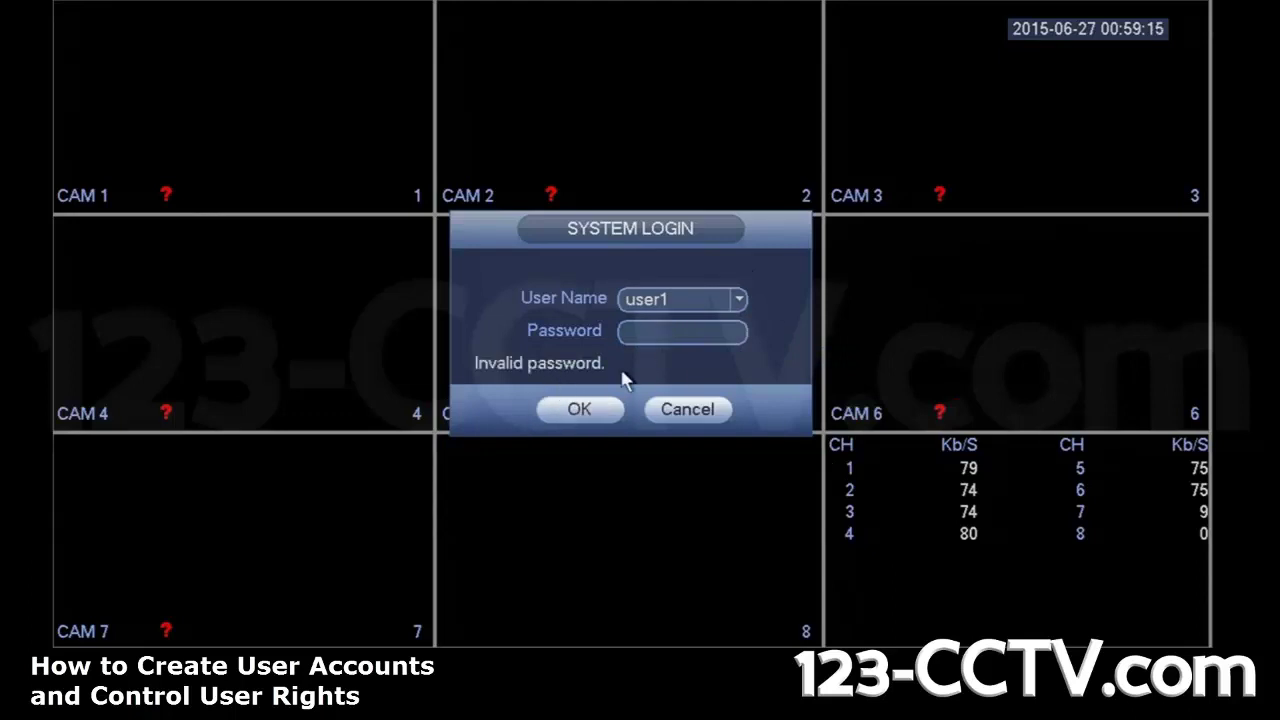
- Re-enter the account password for user1 and log in
left_click(650, 332)
left_click(641, 393)
left_click(521, 419)
left_click(538, 392)
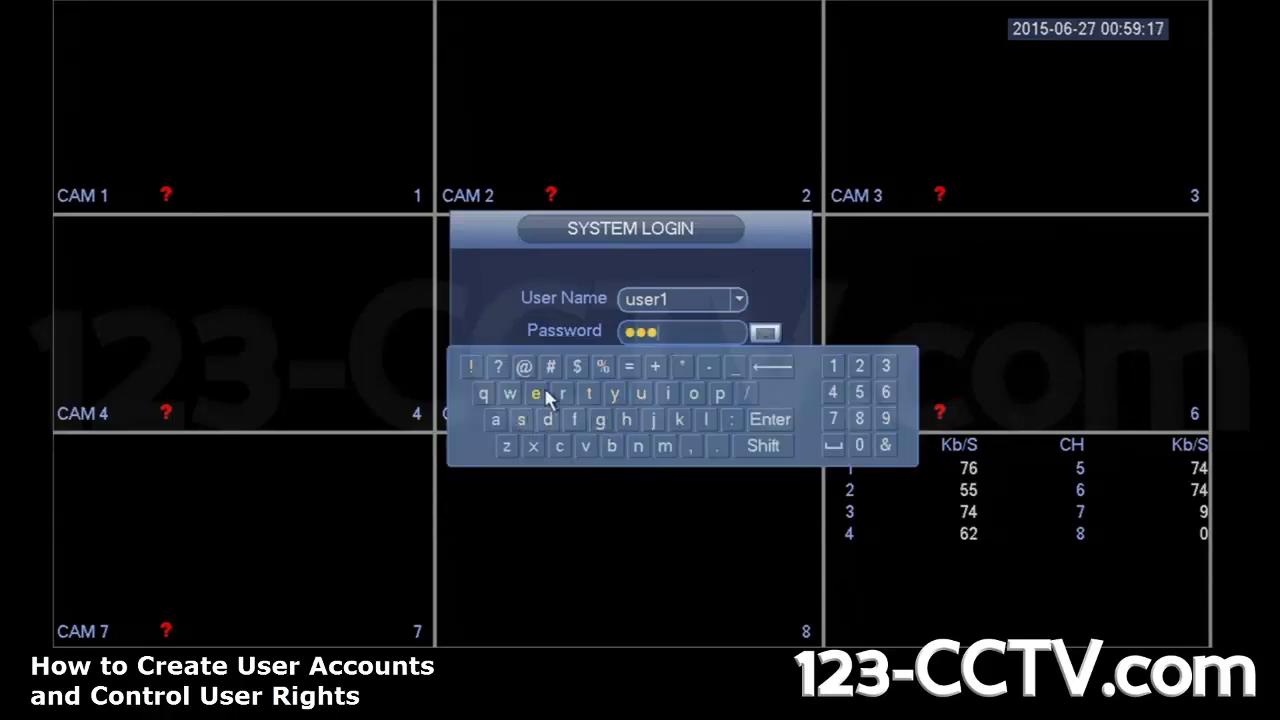
left_click(562, 393)
left_click(833, 366)
left_click(758, 419)
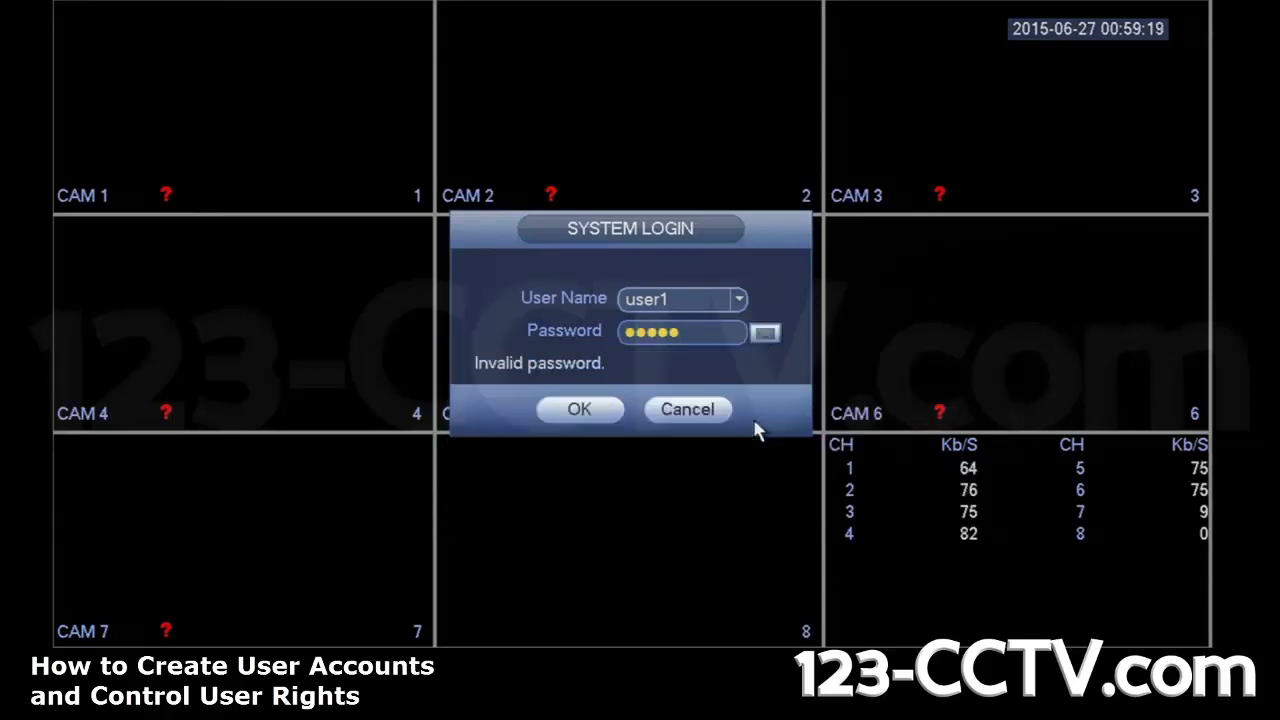
left_click(581, 410)
- Open the recording search as user1, examine the channel choices for the first two playback windows, and return to the live view
right_click(445, 256)
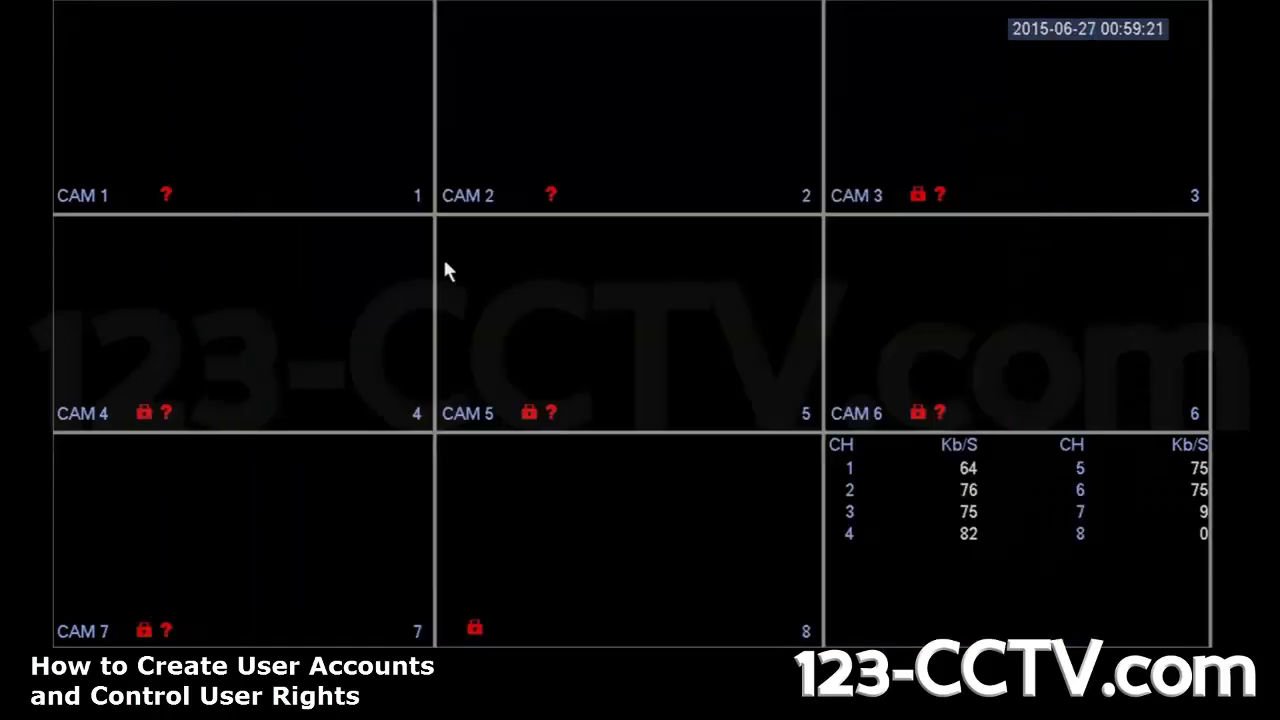
right_click(432, 245)
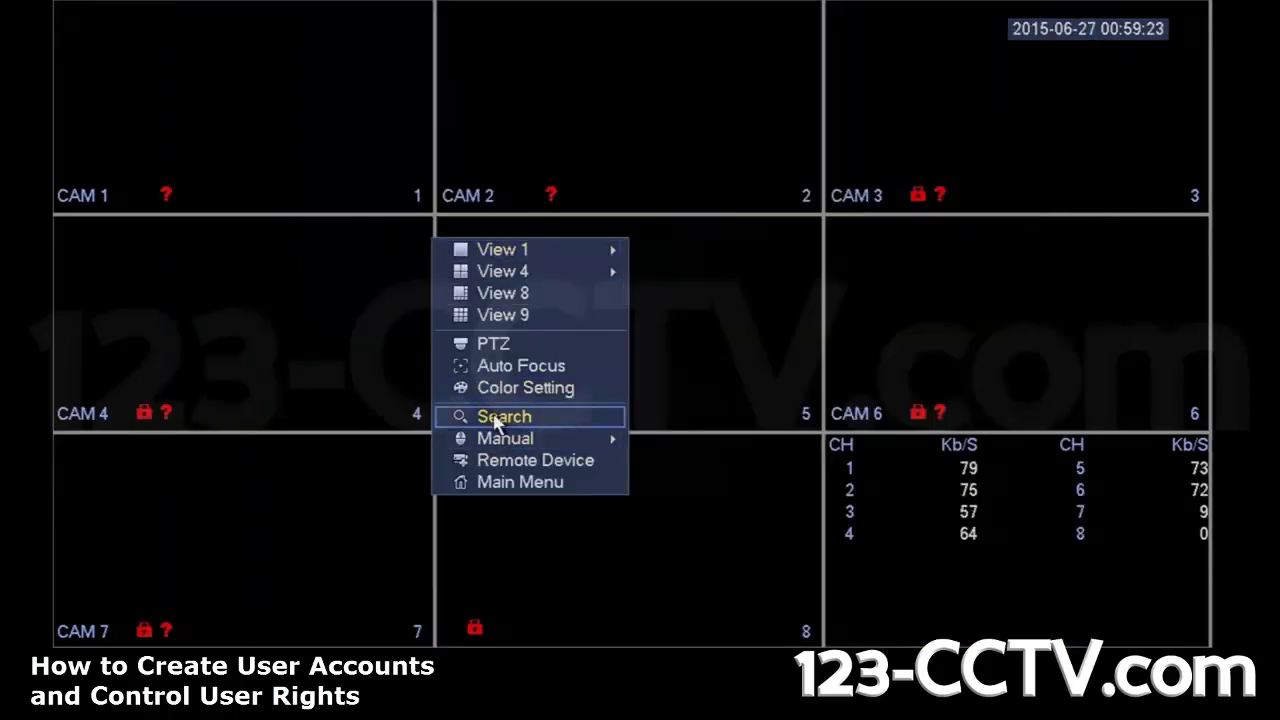
left_click(492, 416)
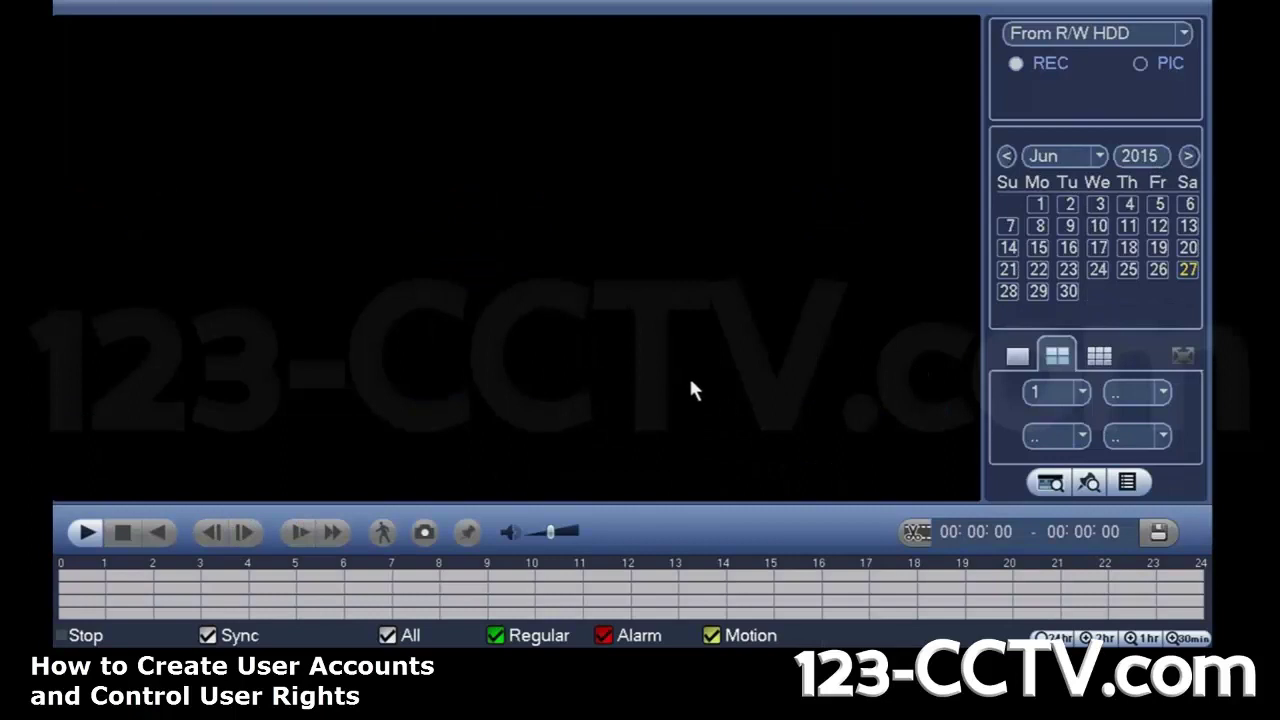
left_click(1136, 392)
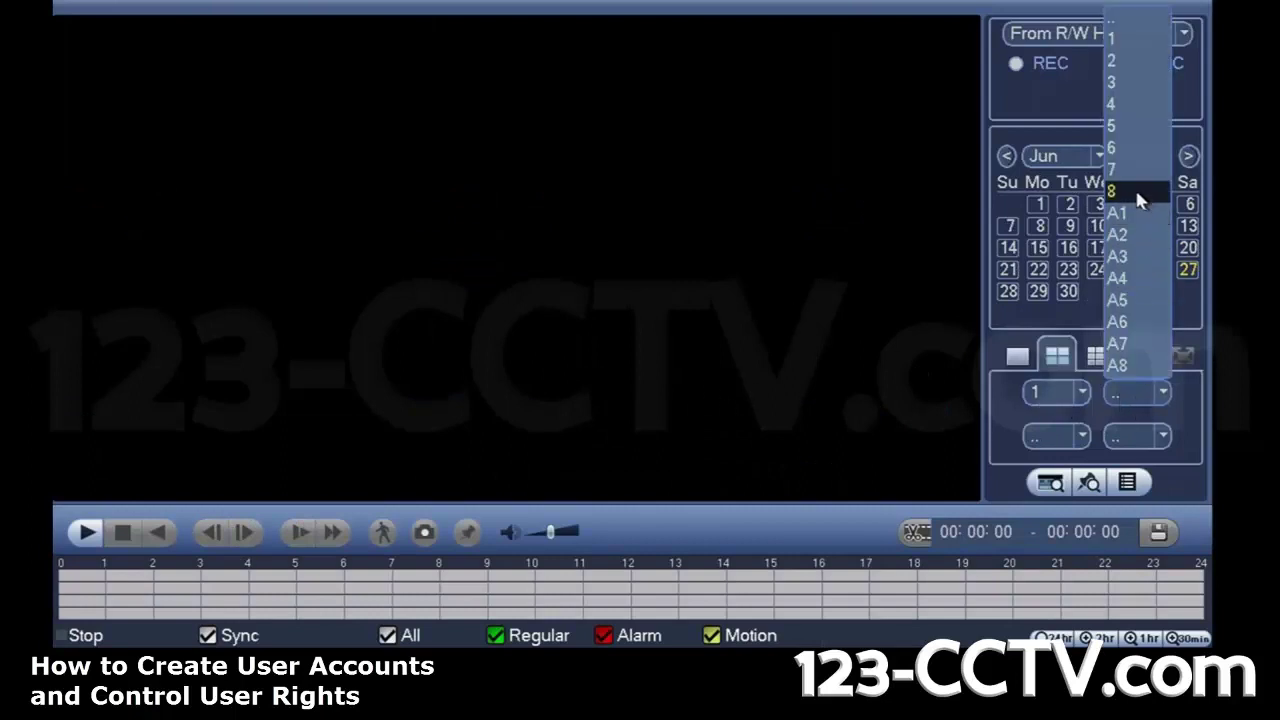
right_click(1138, 79)
left_click(1136, 390)
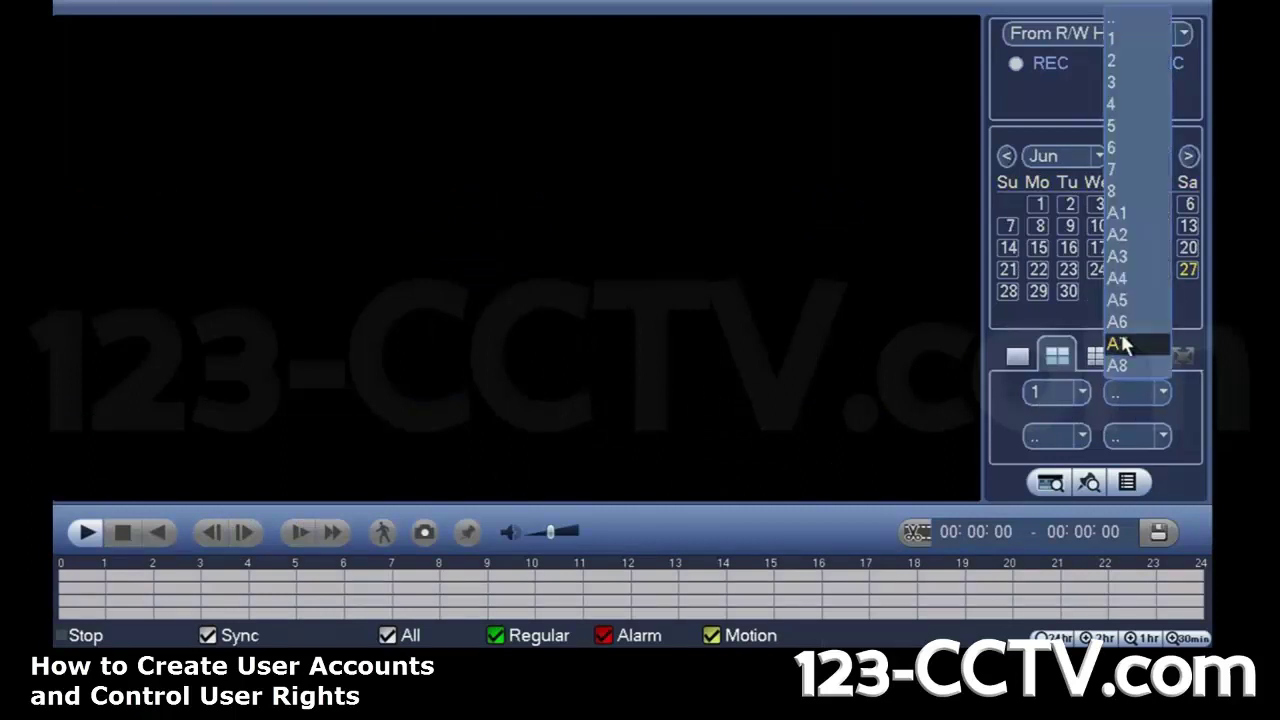
right_click(1123, 120)
left_click(1056, 392)
right_click(975, 218)
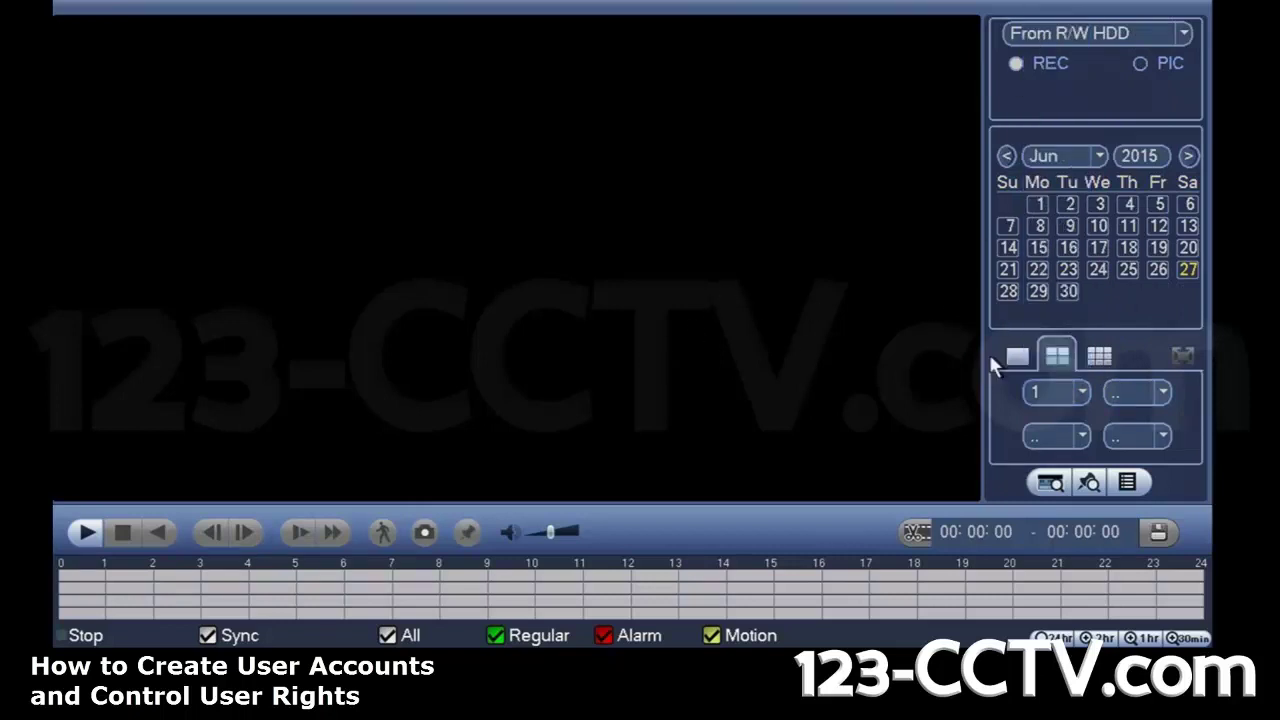
right_click(614, 391)
- Open the main menu from the live view as user1
right_click(614, 391)
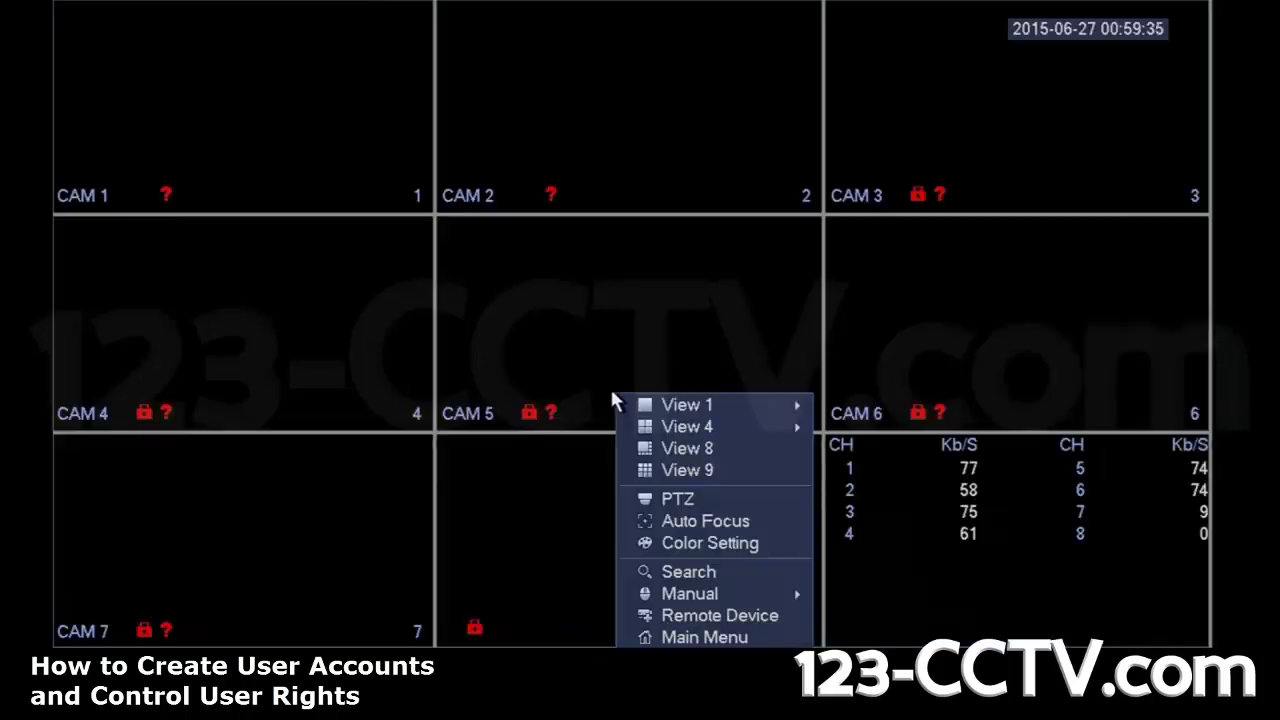
left_click(670, 642)
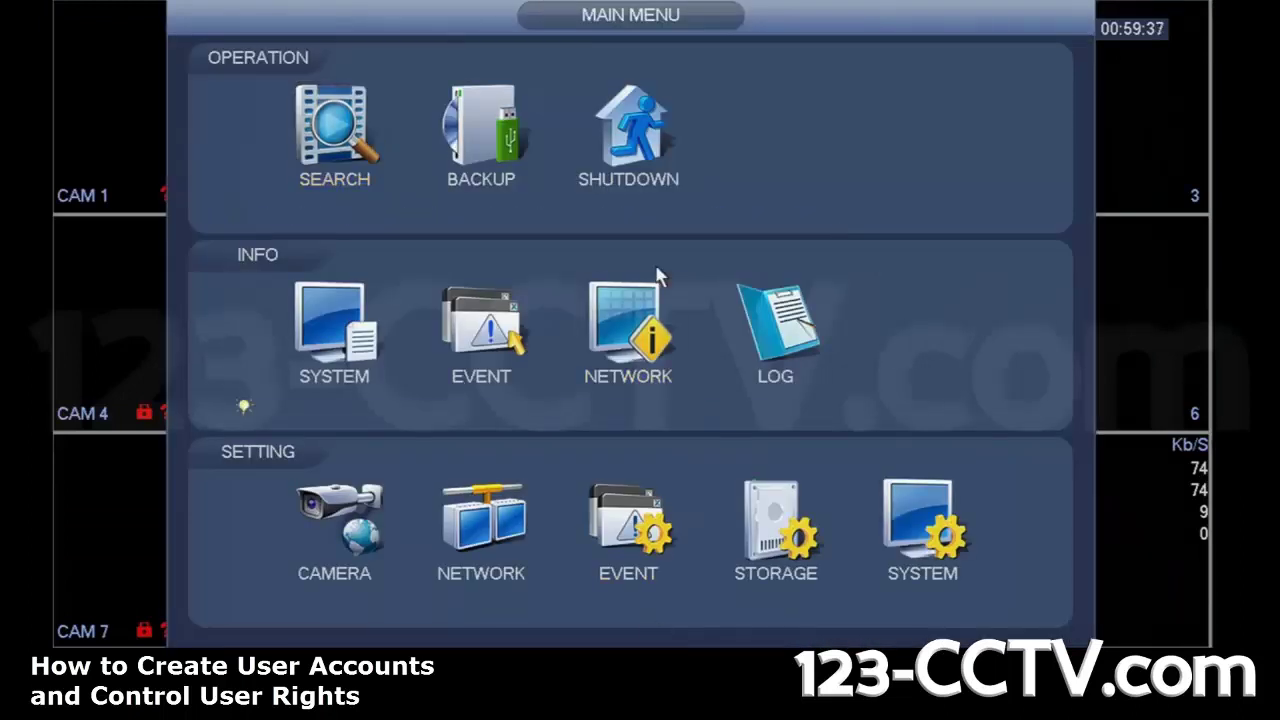